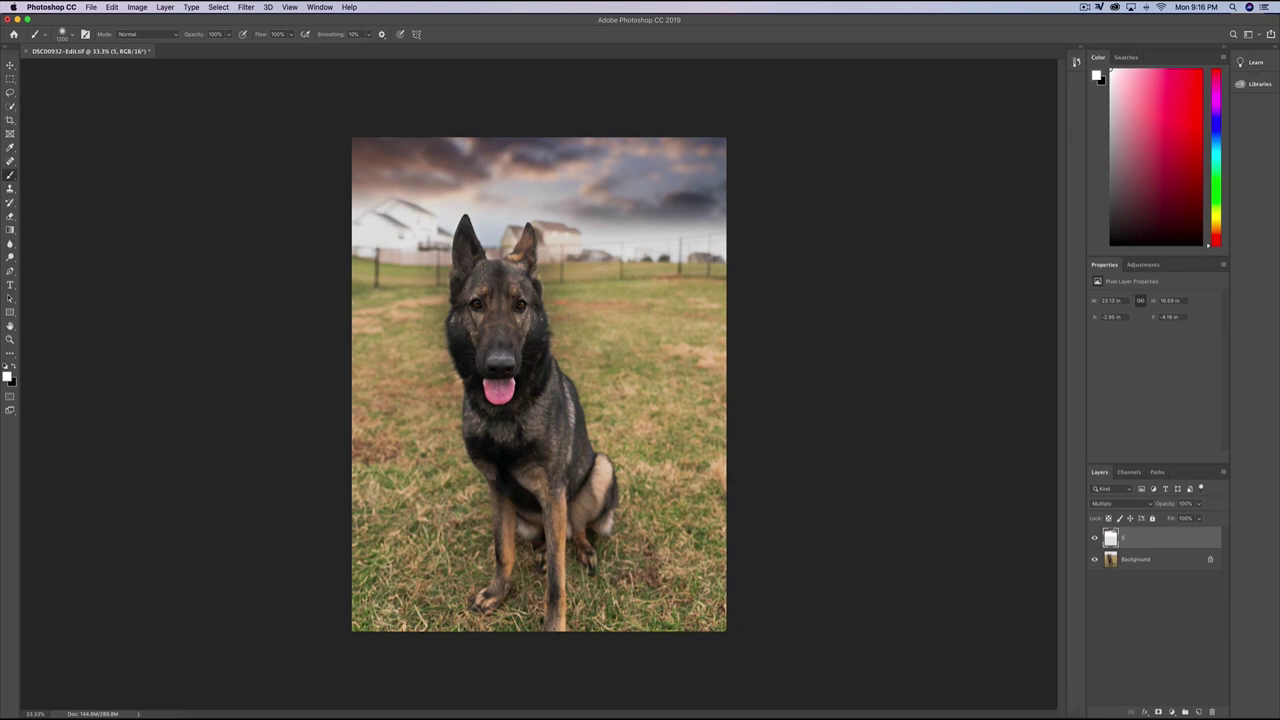
Add a Gradient Map adjustment layer and set its shadow stop to dark teal #174153
click(1173, 711)
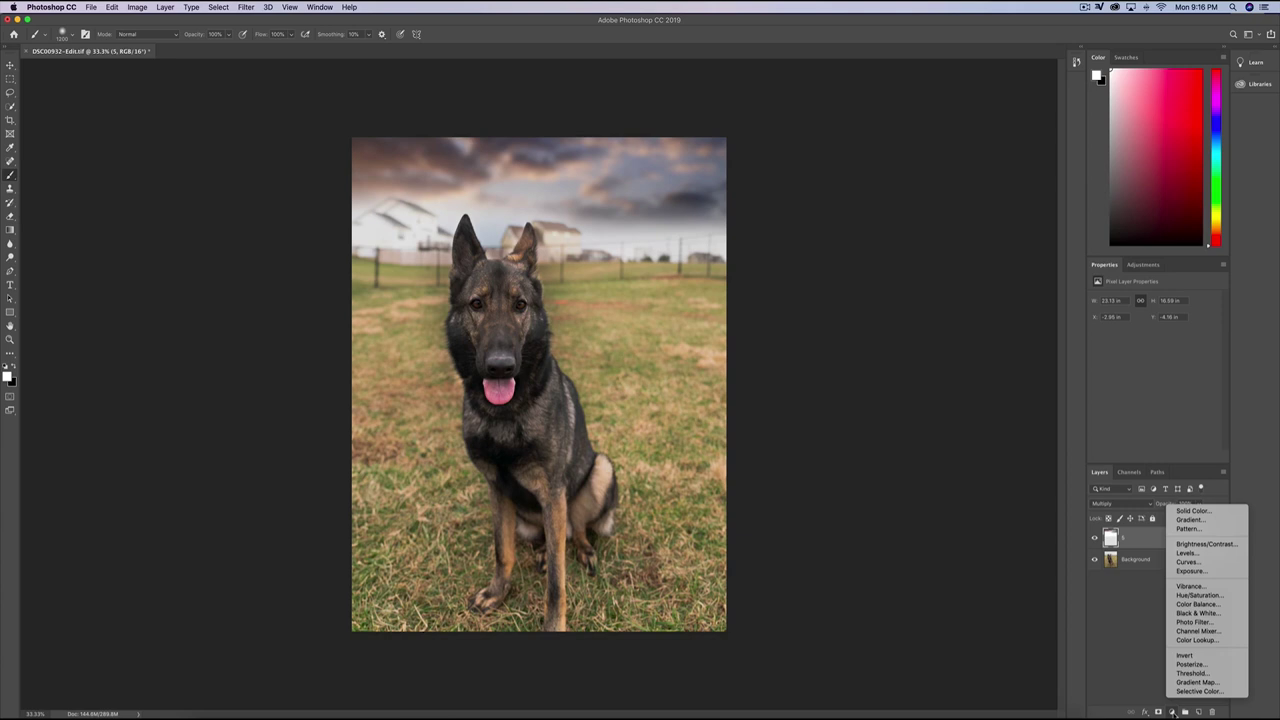
click(1205, 682)
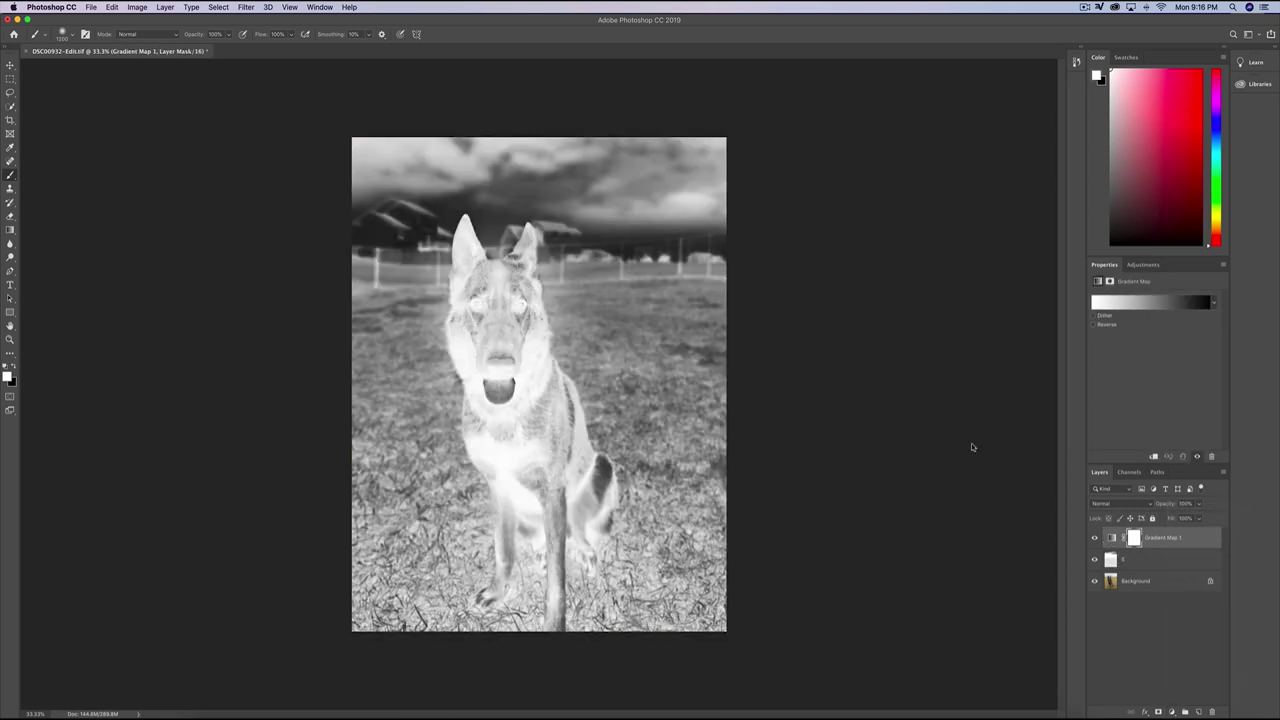
click(1181, 307)
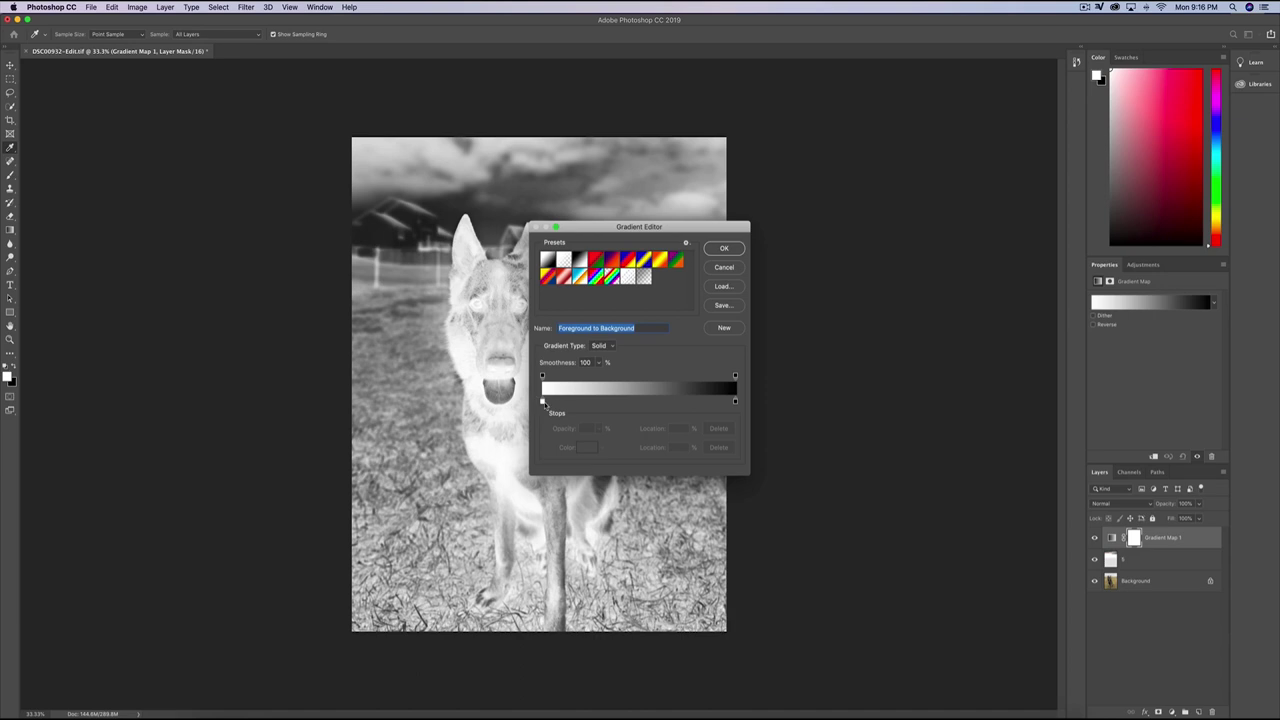
double_click(543, 402)
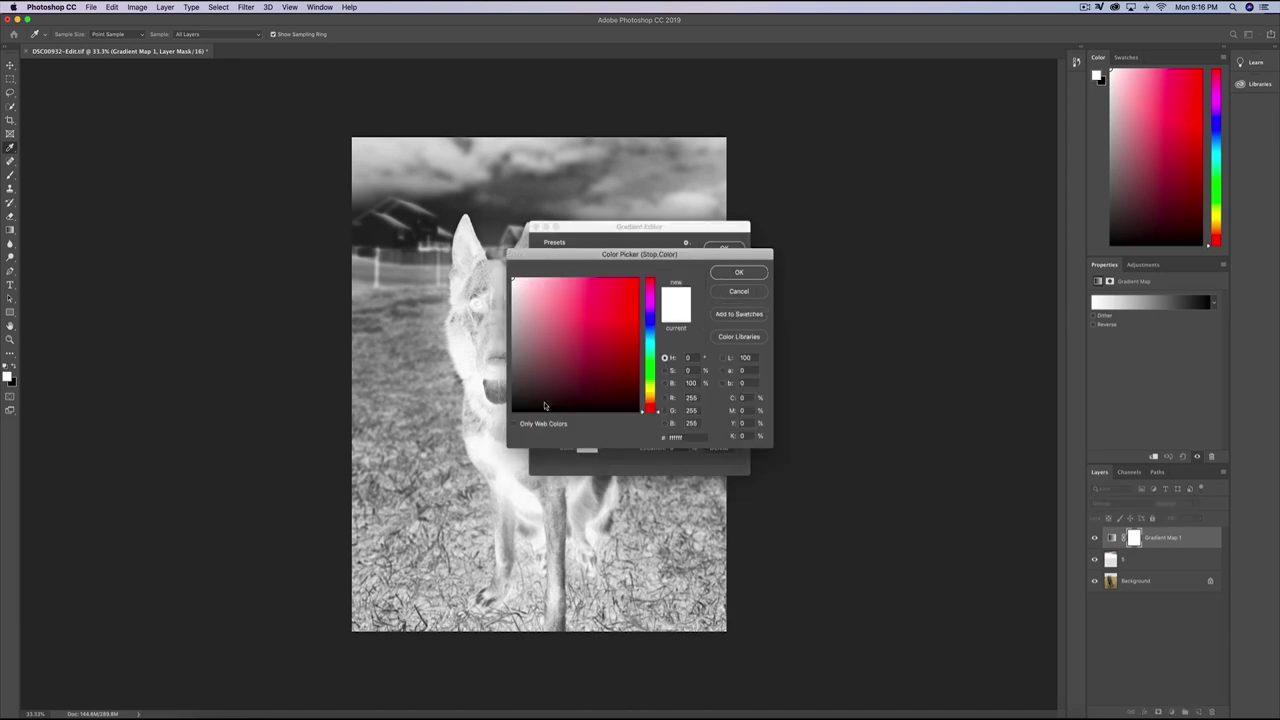
double_click(677, 438)
text(1)
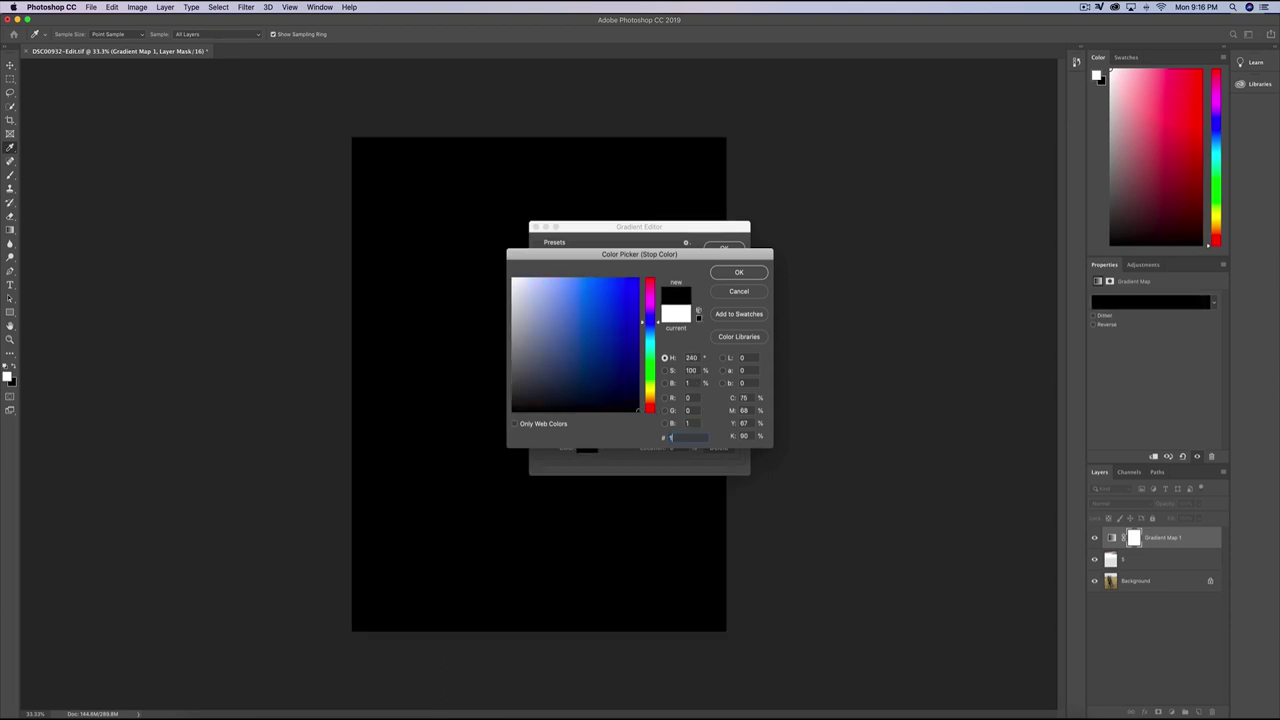
text(74153)
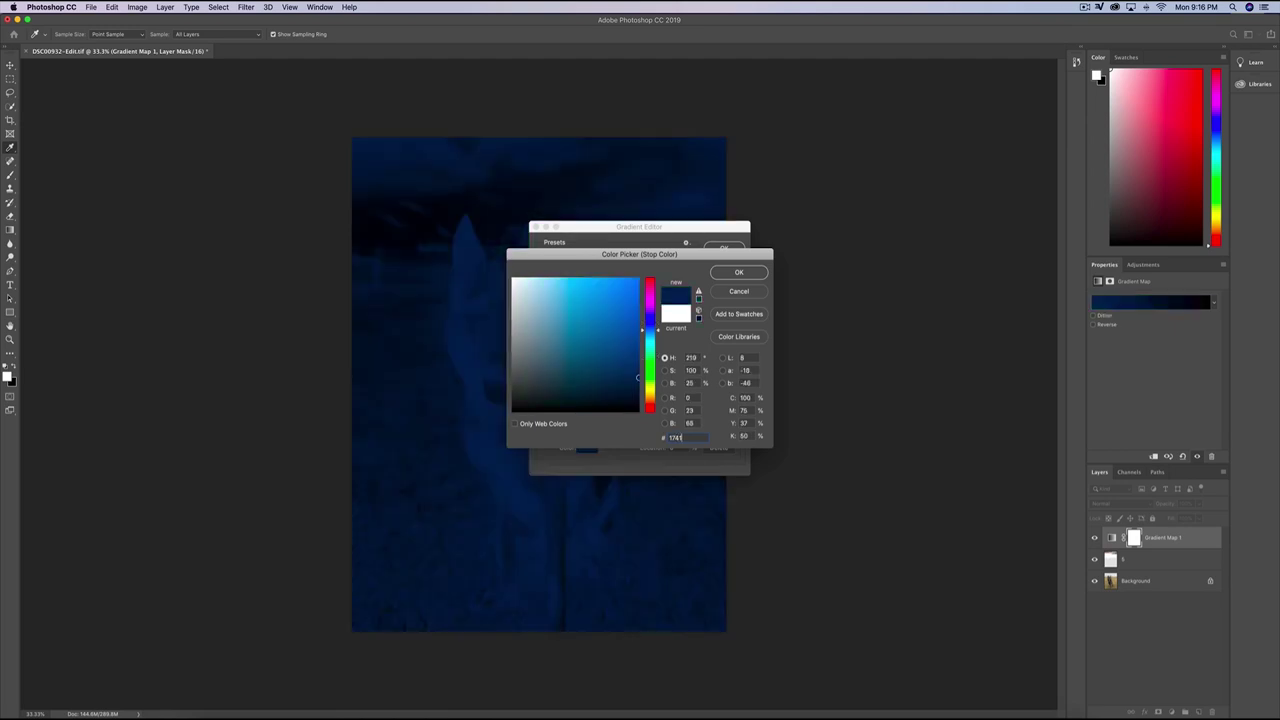
click(745, 279)
Set the gradient's highlight stop to orange #dc6b1f and accept the teal-to-orange gradient
double_click(735, 402)
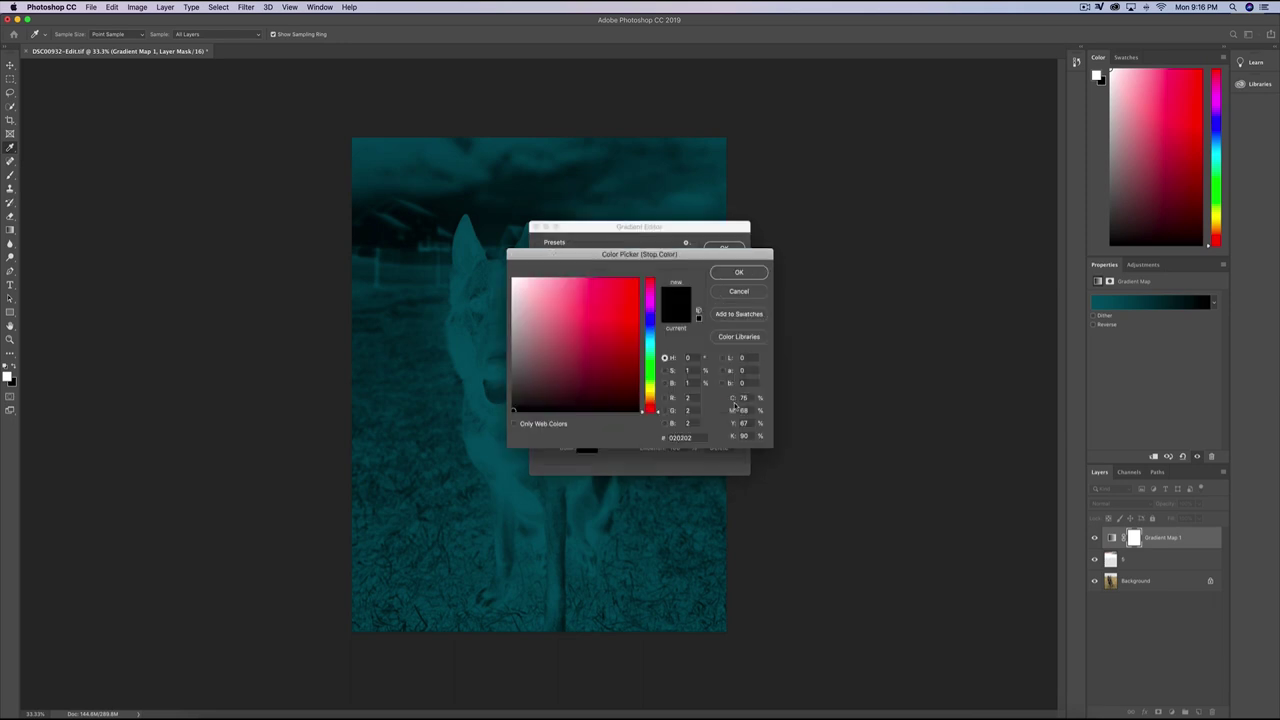
double_click(680, 437)
text(dc)
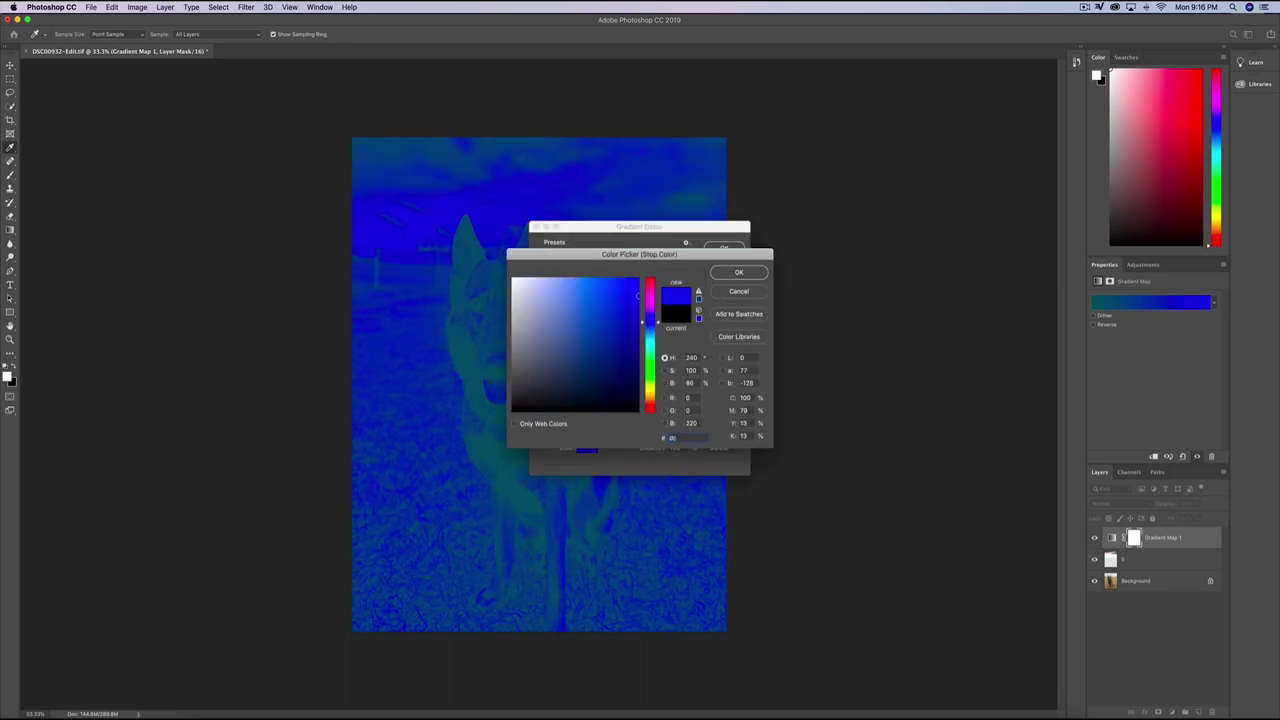
text(6b)
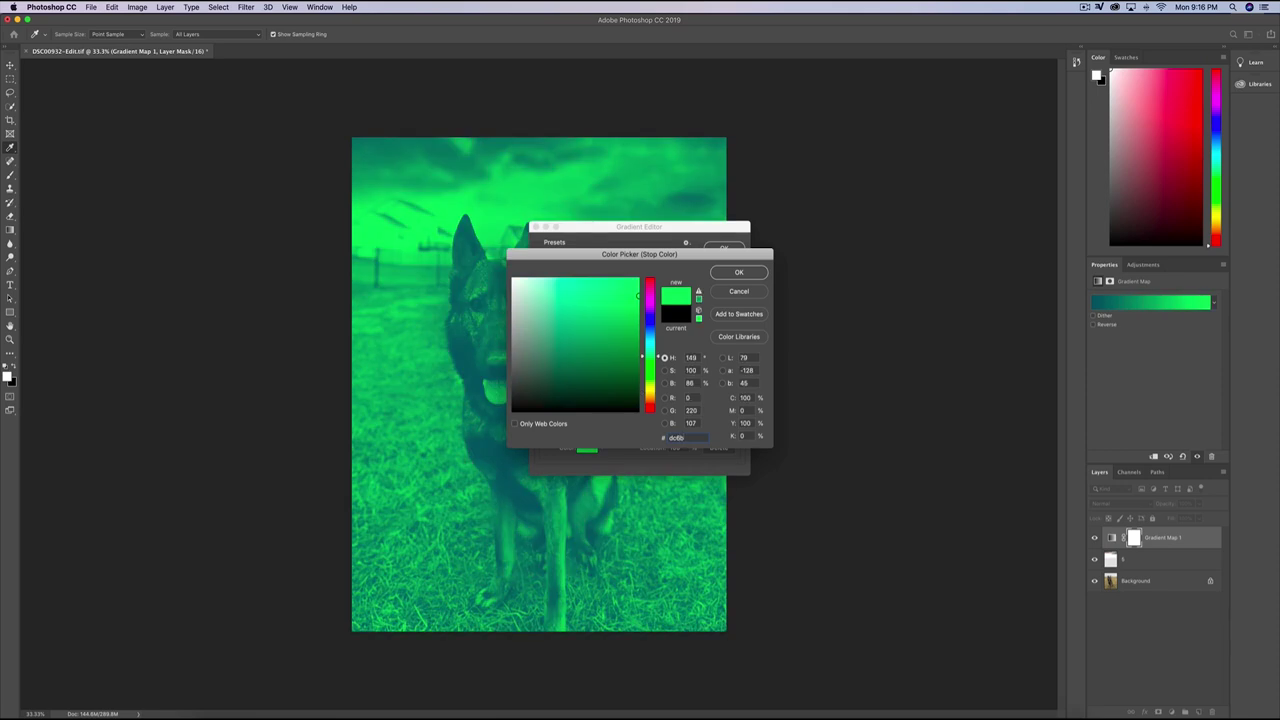
text(1f)
click(728, 272)
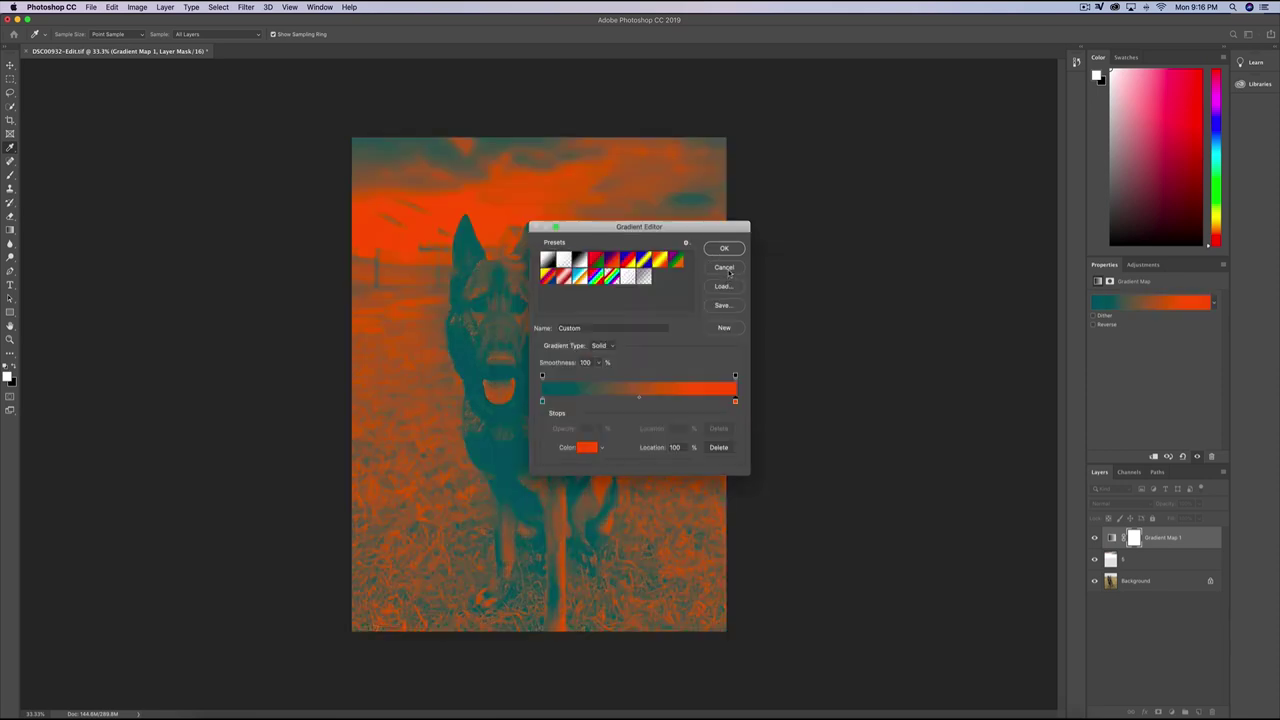
click(727, 251)
key(b)
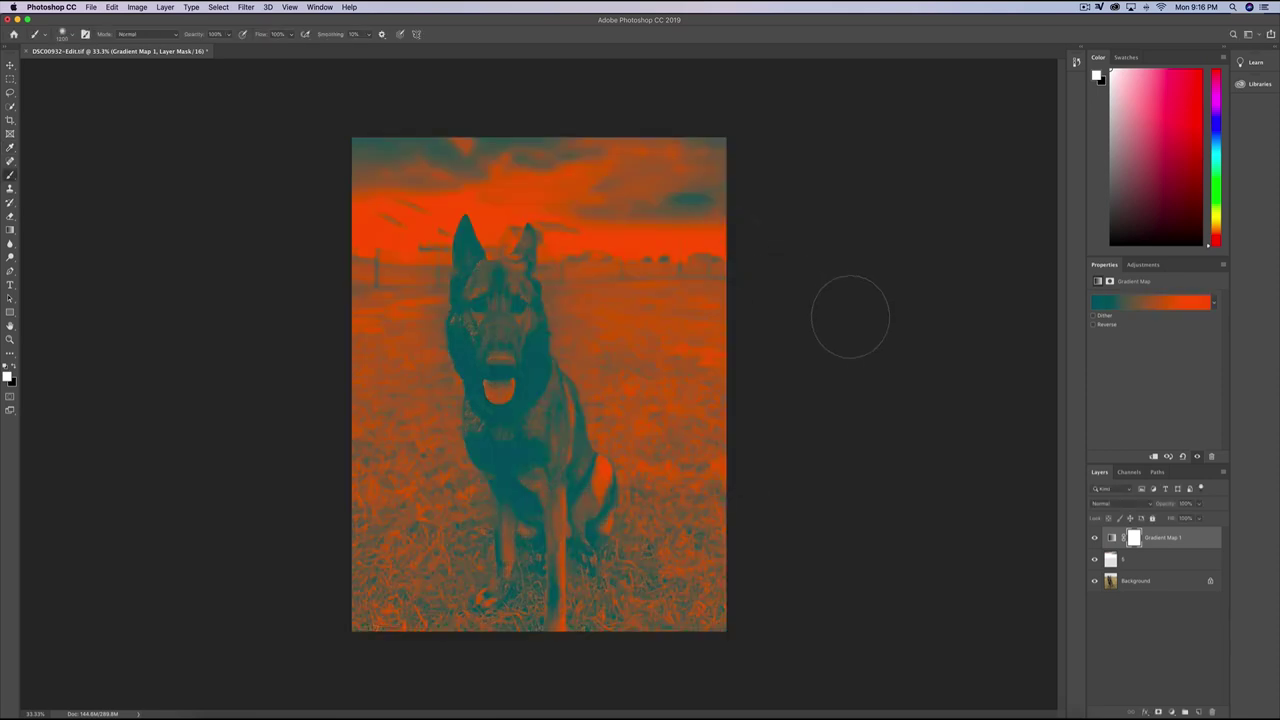
click(1134, 504)
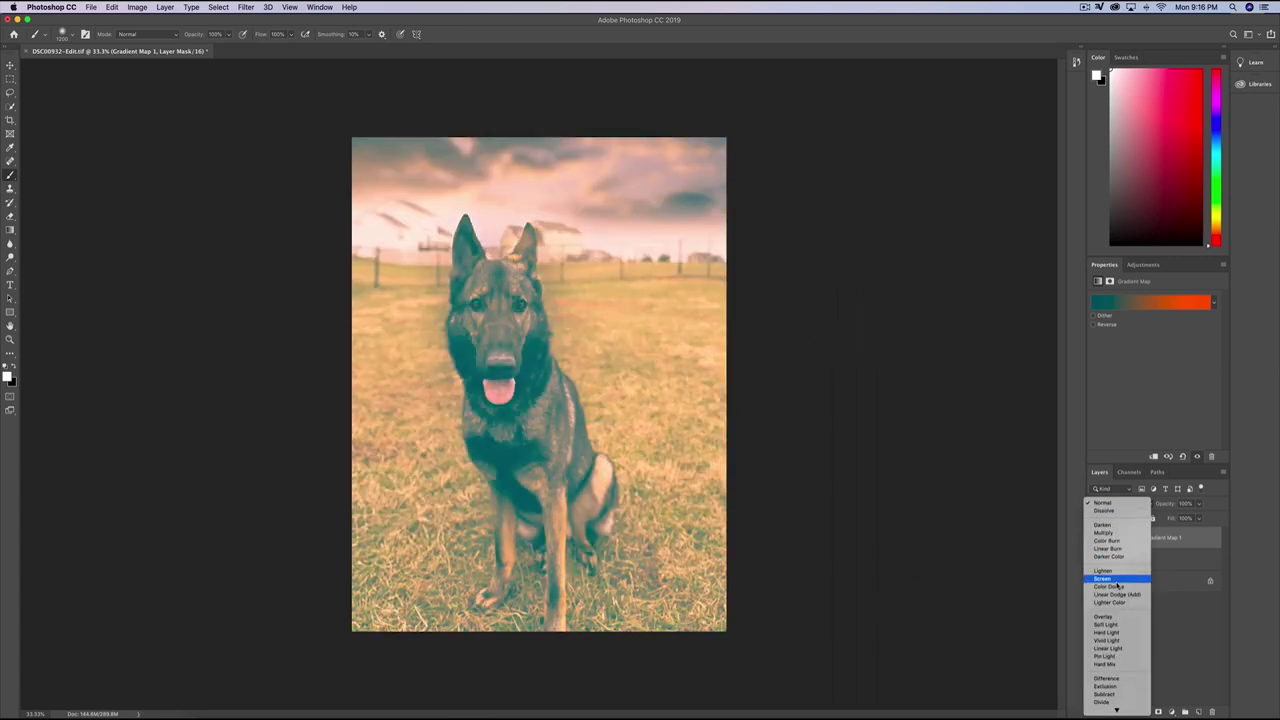
Set Gradient Map 1 to Soft Light blend mode at 40% opacity
click(1118, 626)
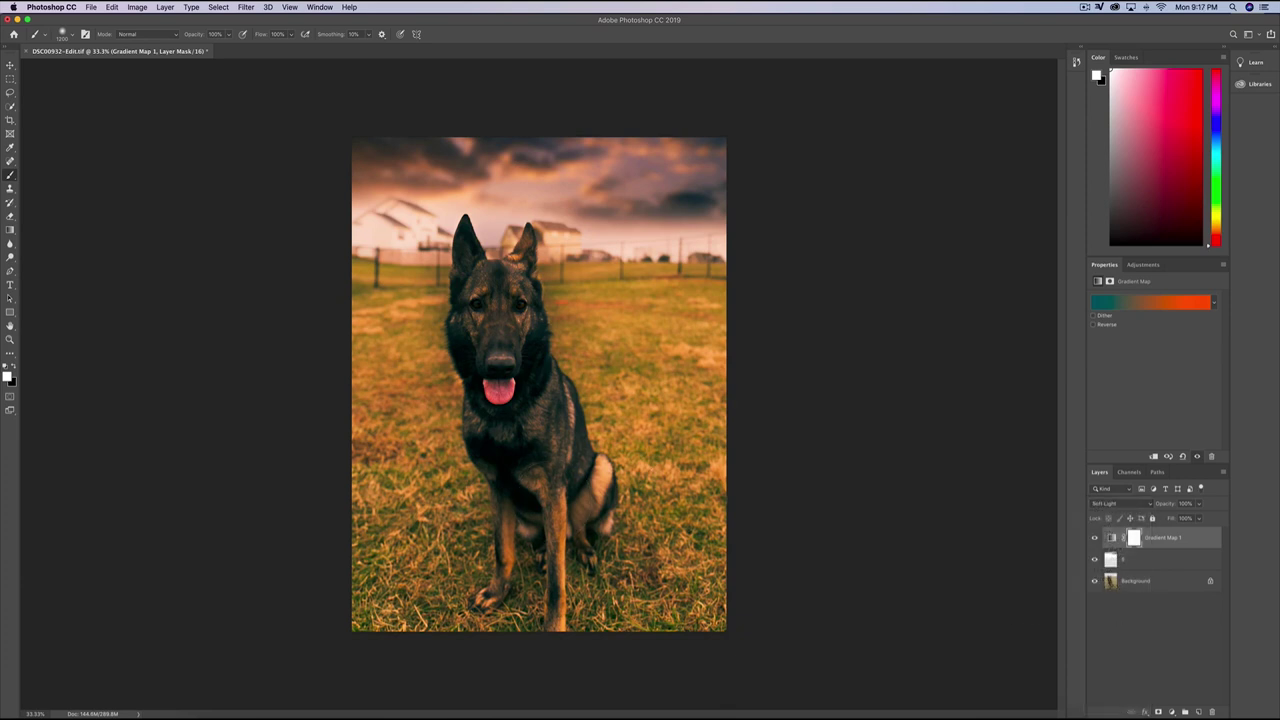
click(1198, 504)
drag(1199, 516, 1170, 523)
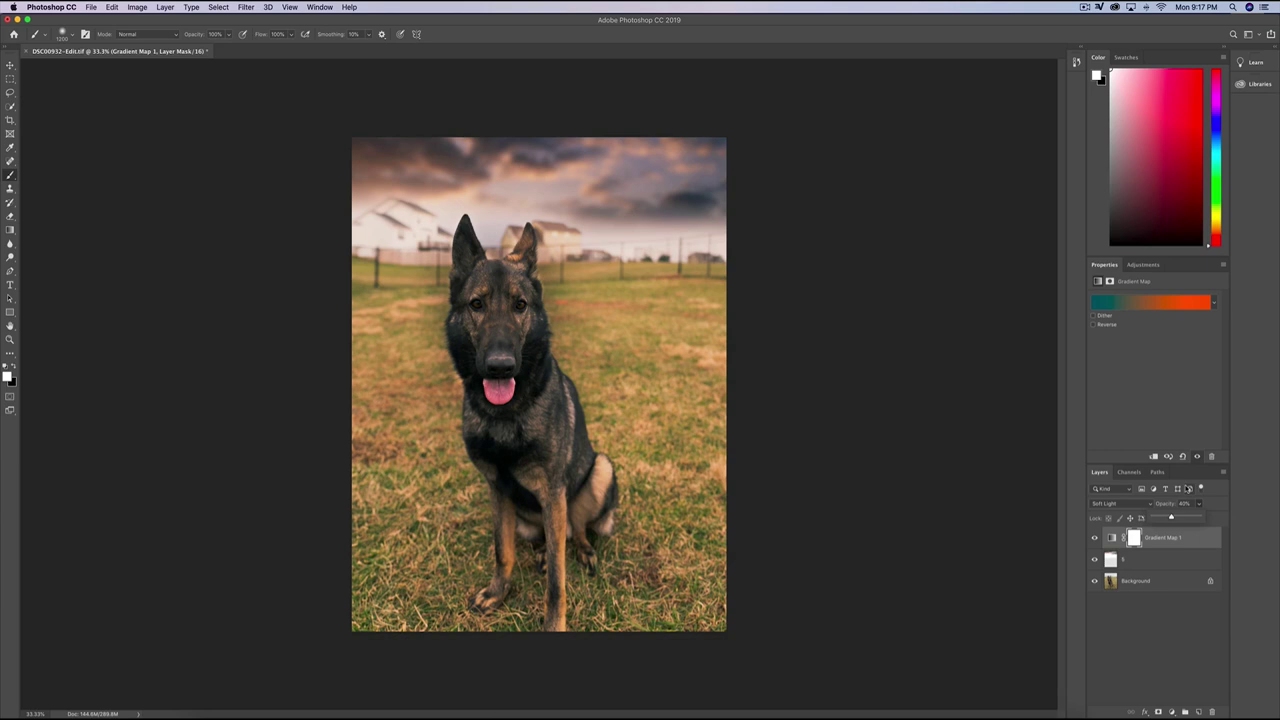
Add a Color Balance layer and adjust its midtone Cyan–Red and Yellow–Blue values
click(1172, 711)
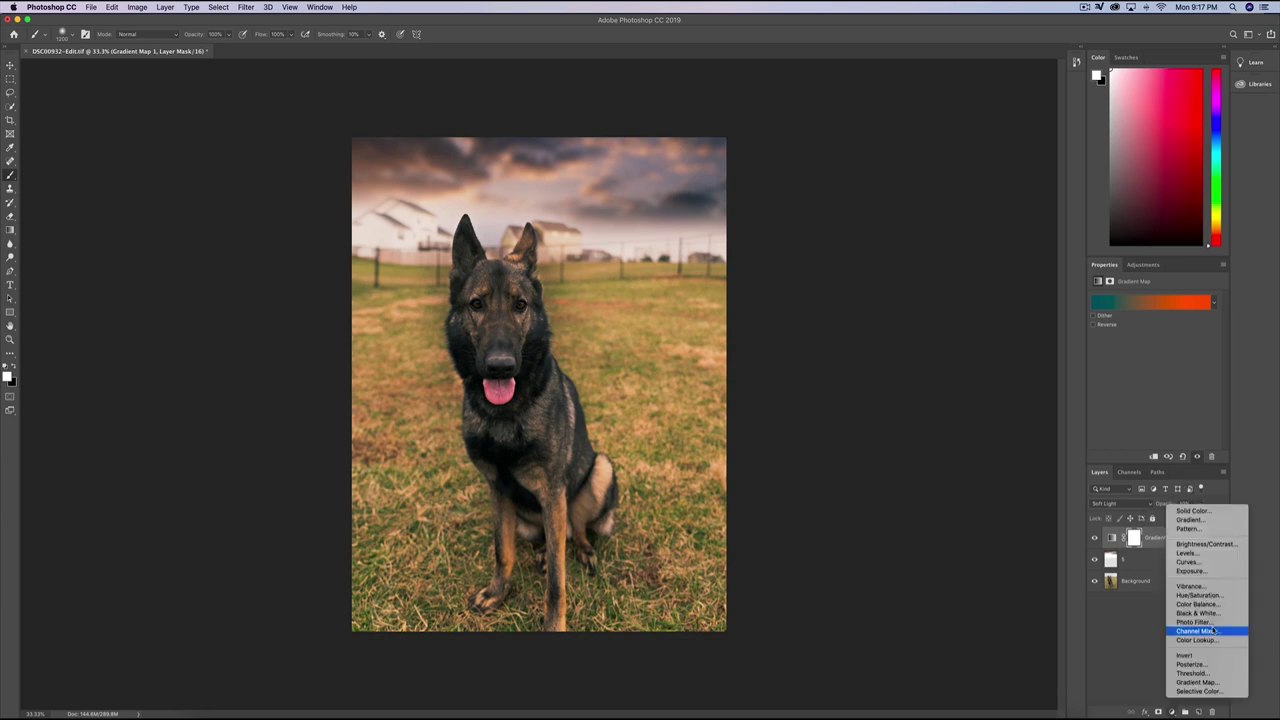
click(1205, 605)
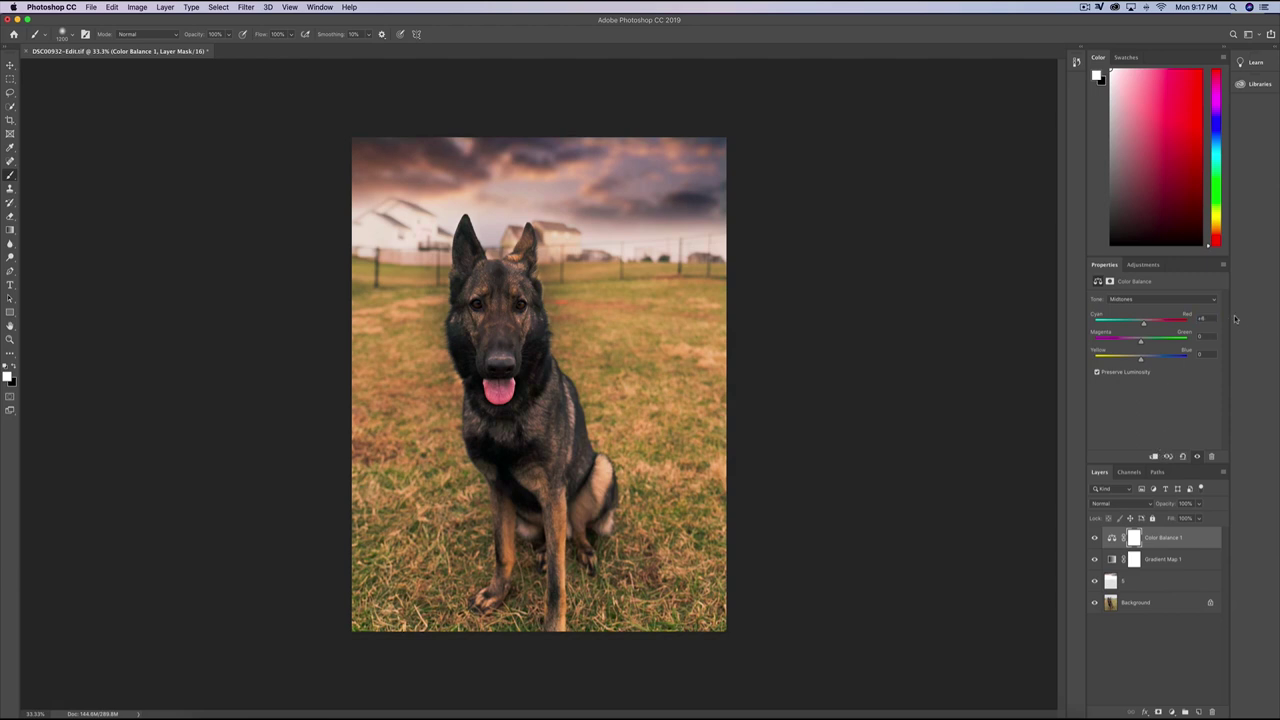
click(1203, 318)
click(1219, 357)
Paint black on the Color Balance layer mask over the dog
click(1136, 539)
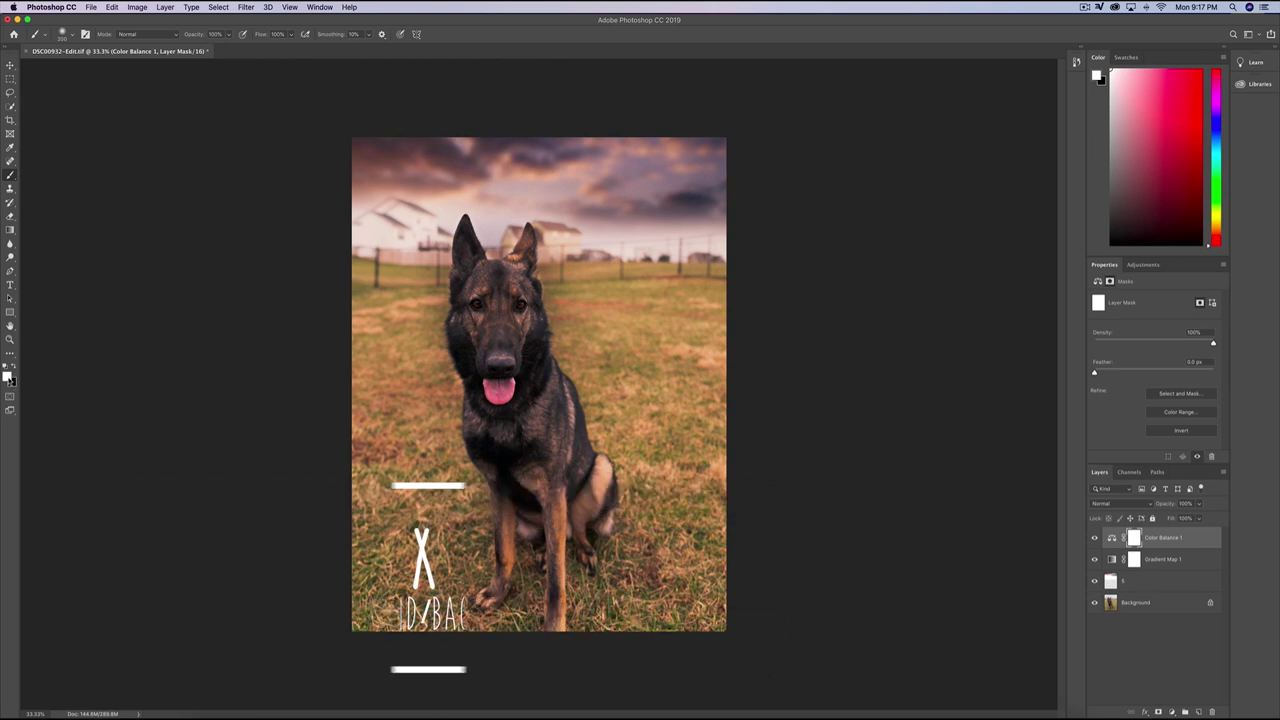
key(x)
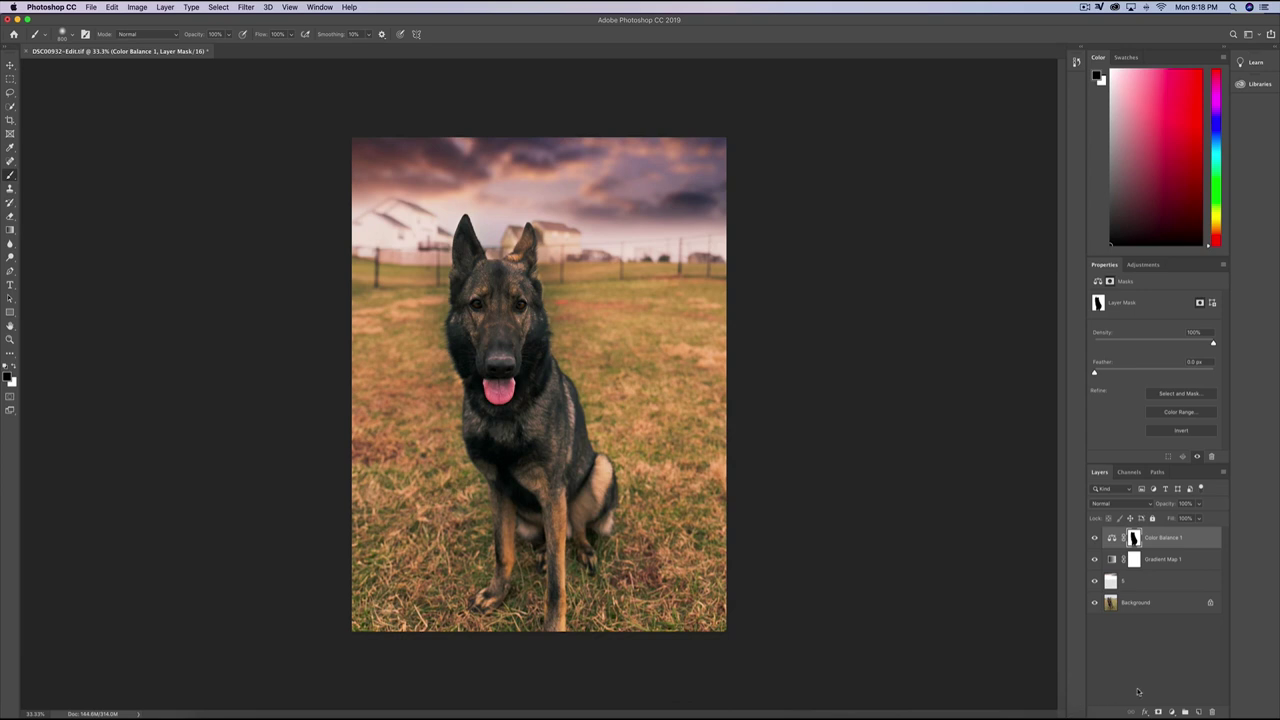
click(1173, 712)
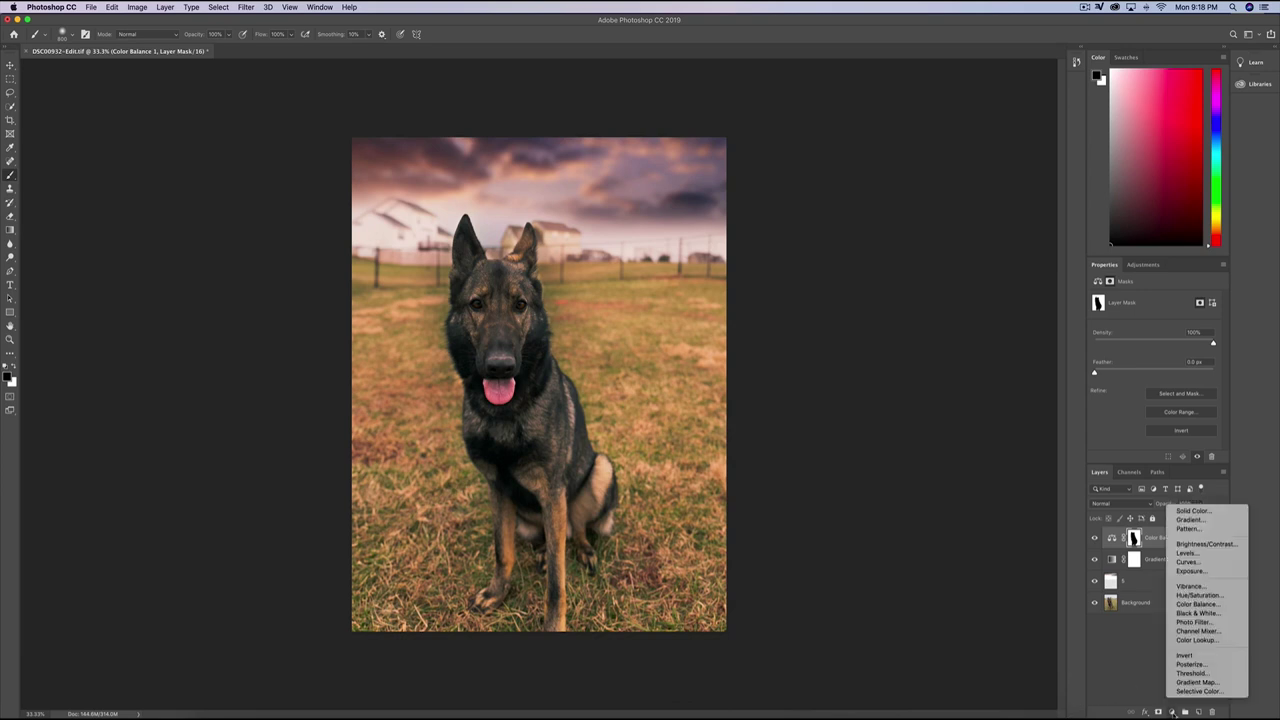
Add a Warming Filter (85) photo filter at 25% density, its mask filled black over the dog
click(1220, 625)
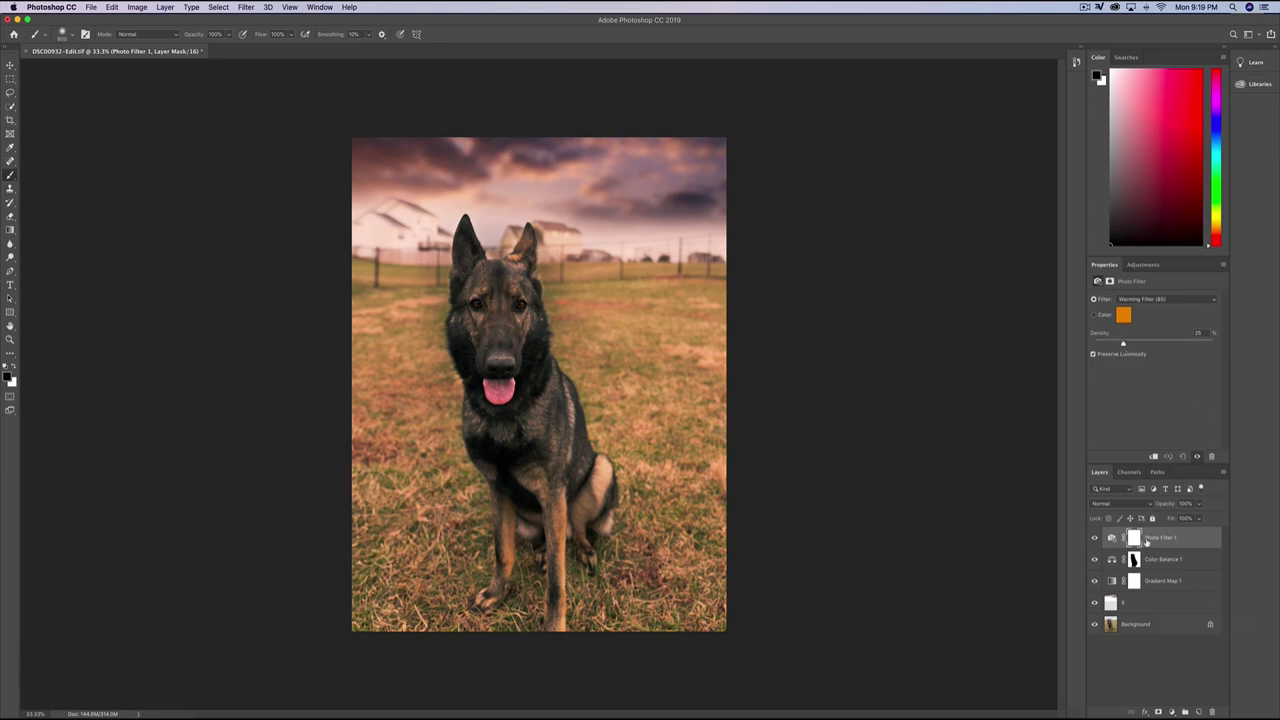
click(1134, 538)
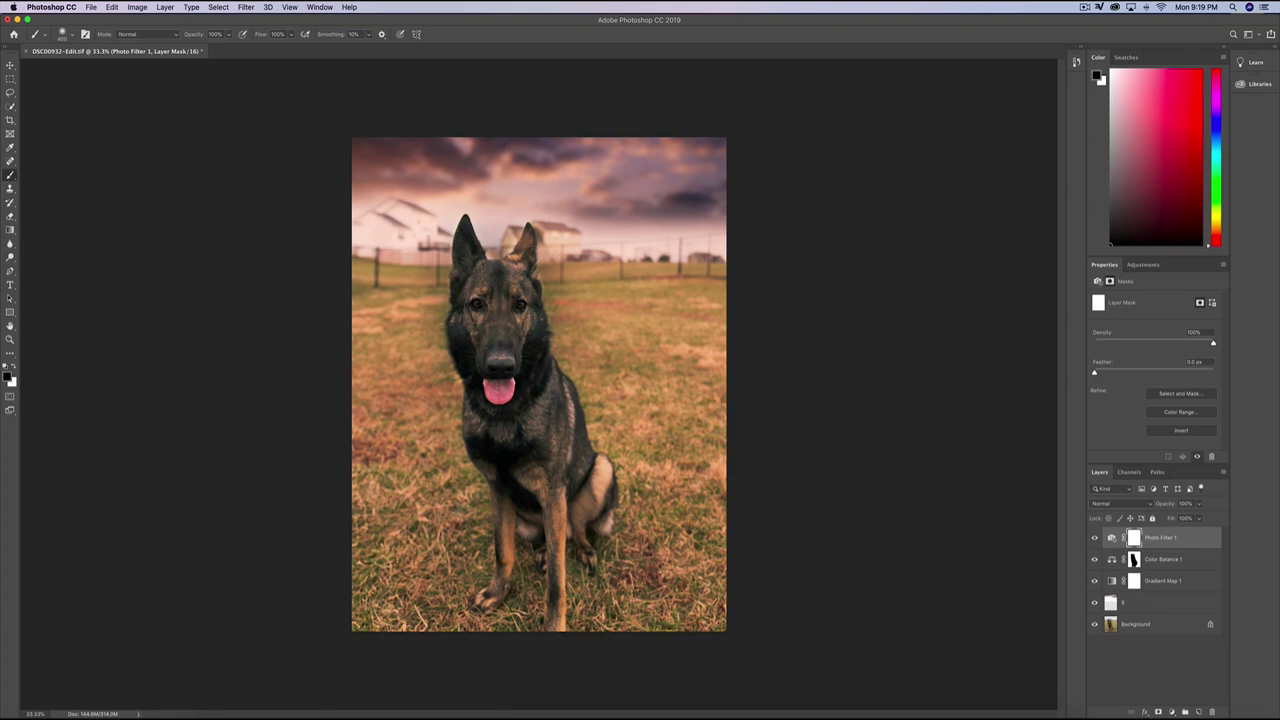
key(super+v)
click(1172, 712)
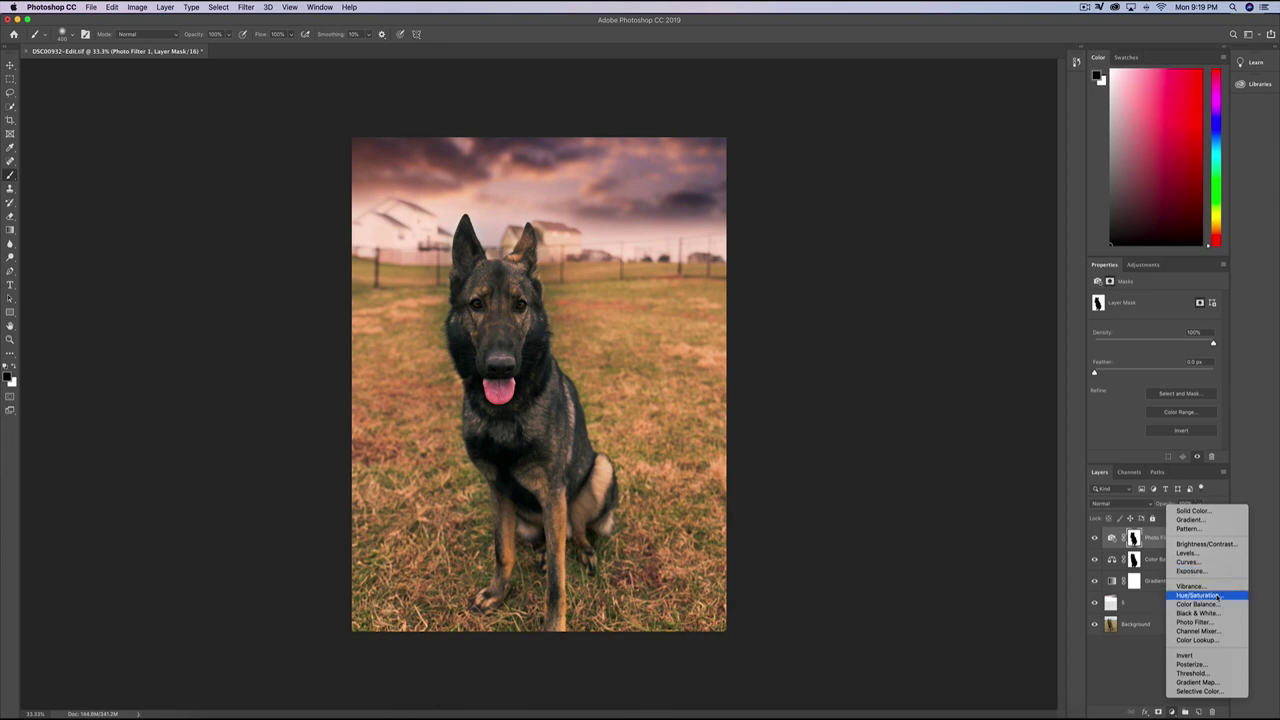
Add a Hue/Saturation layer at Saturation +20, invert its mask and paint white over the dog
click(1198, 595)
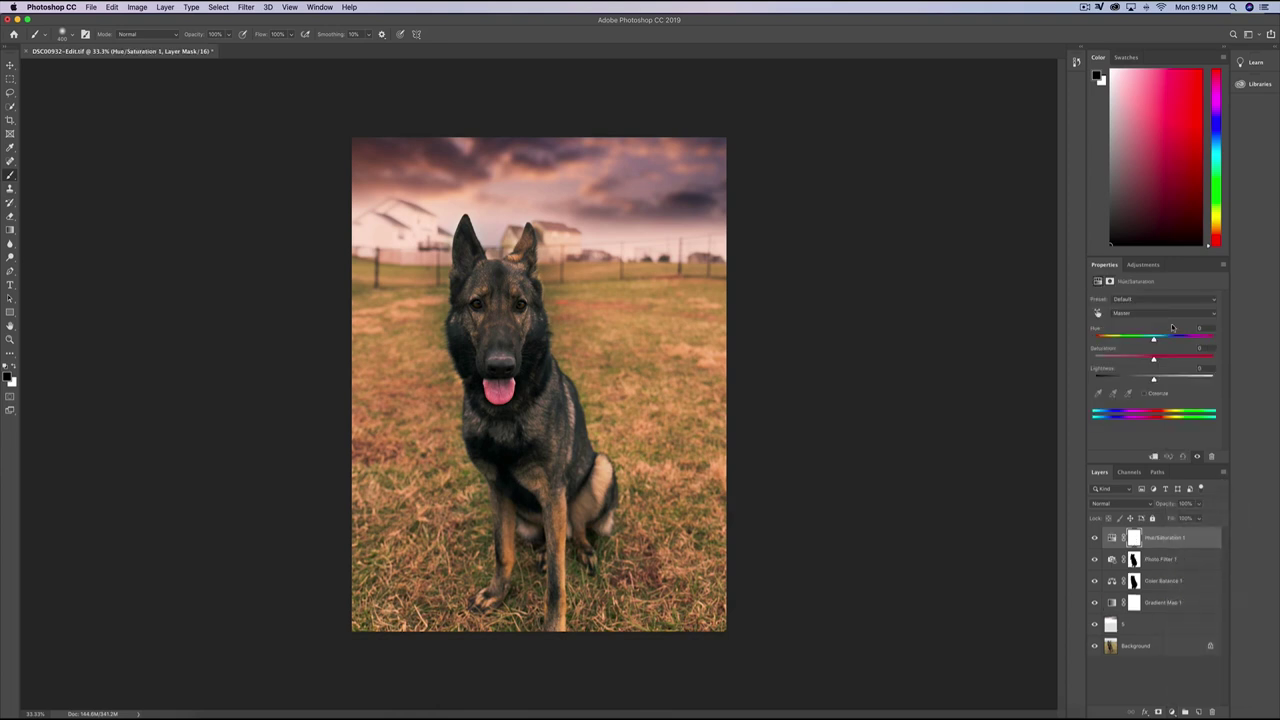
click(1200, 348)
text(20)
key(super+i)
key(x)
click(1172, 712)
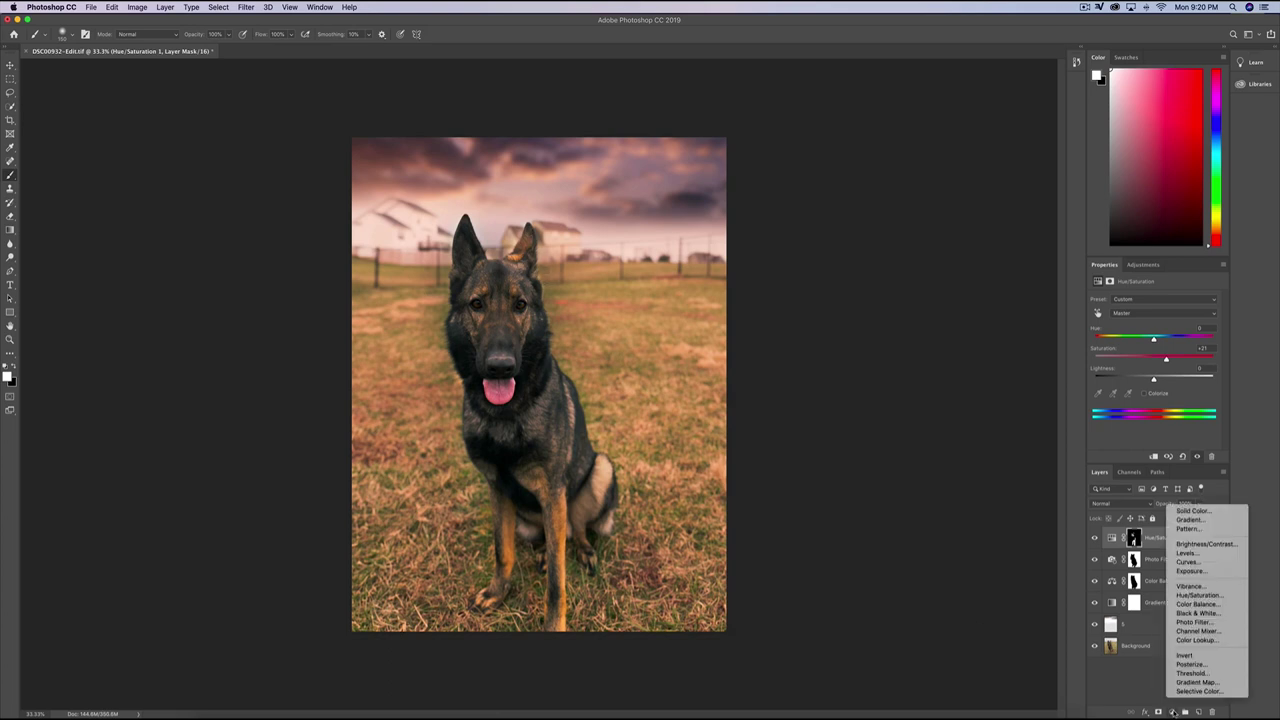
Add a second Warming Filter (85) photo filter at 25% over the whole image
click(1194, 622)
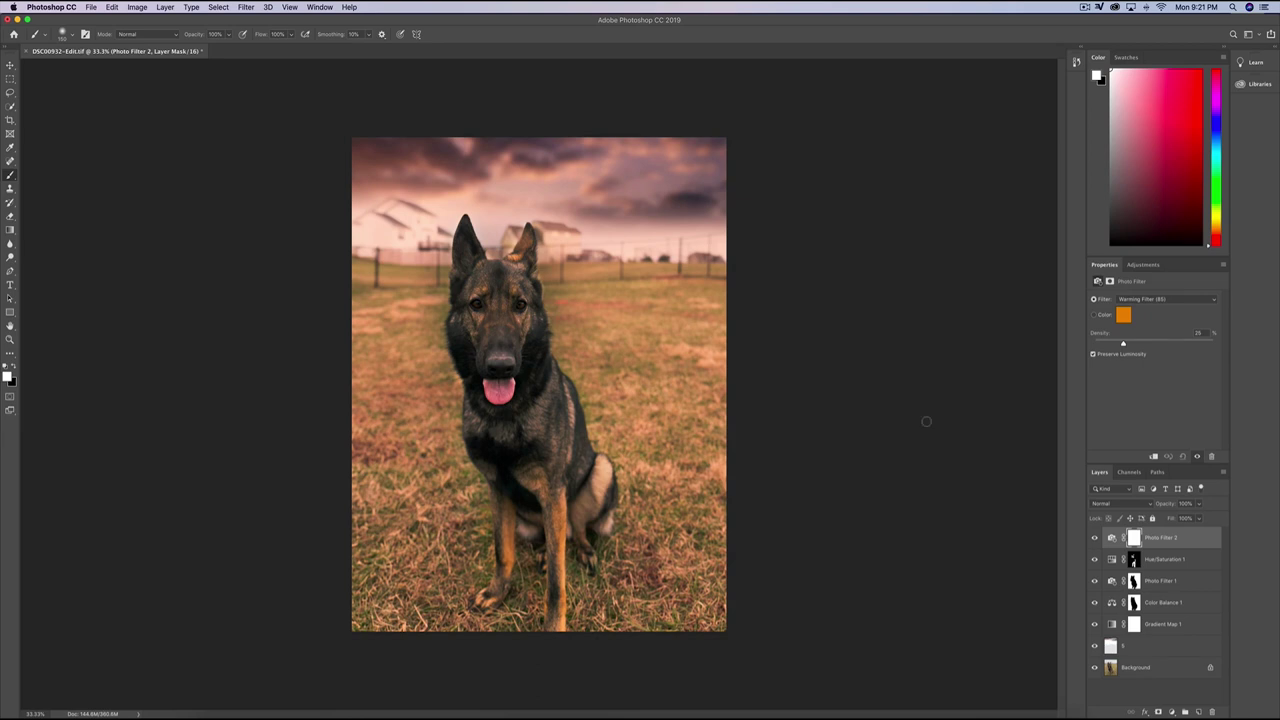
click(214, 710)
Place the lens flare in the upper-left sky, blended in Screen mode at 70% opacity
drag(1018, 498, 476, 236)
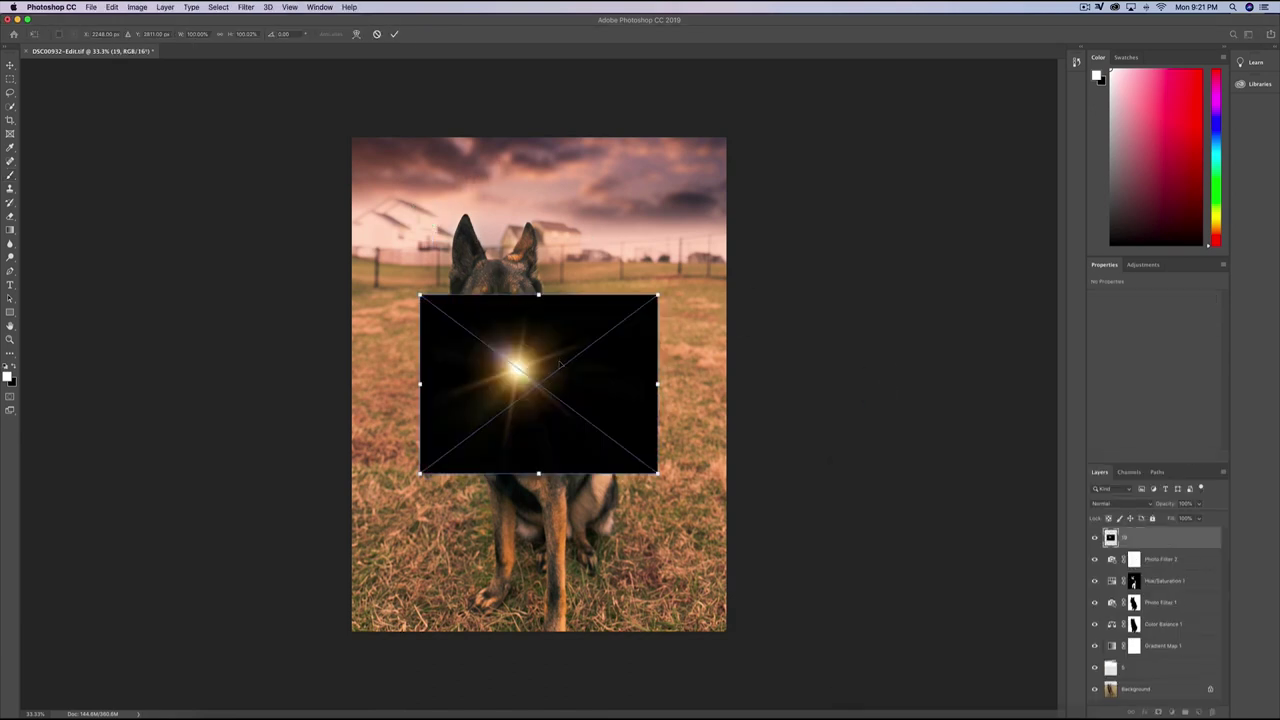
drag(561, 362, 495, 234)
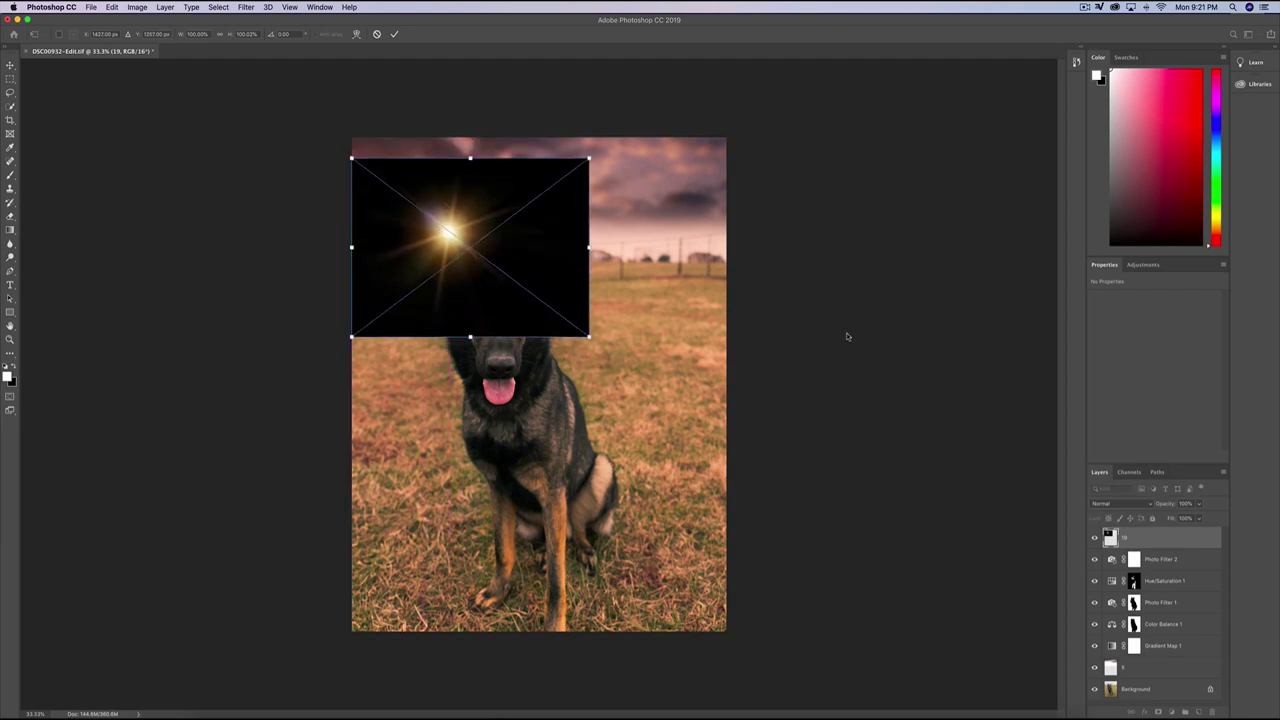
click(1120, 504)
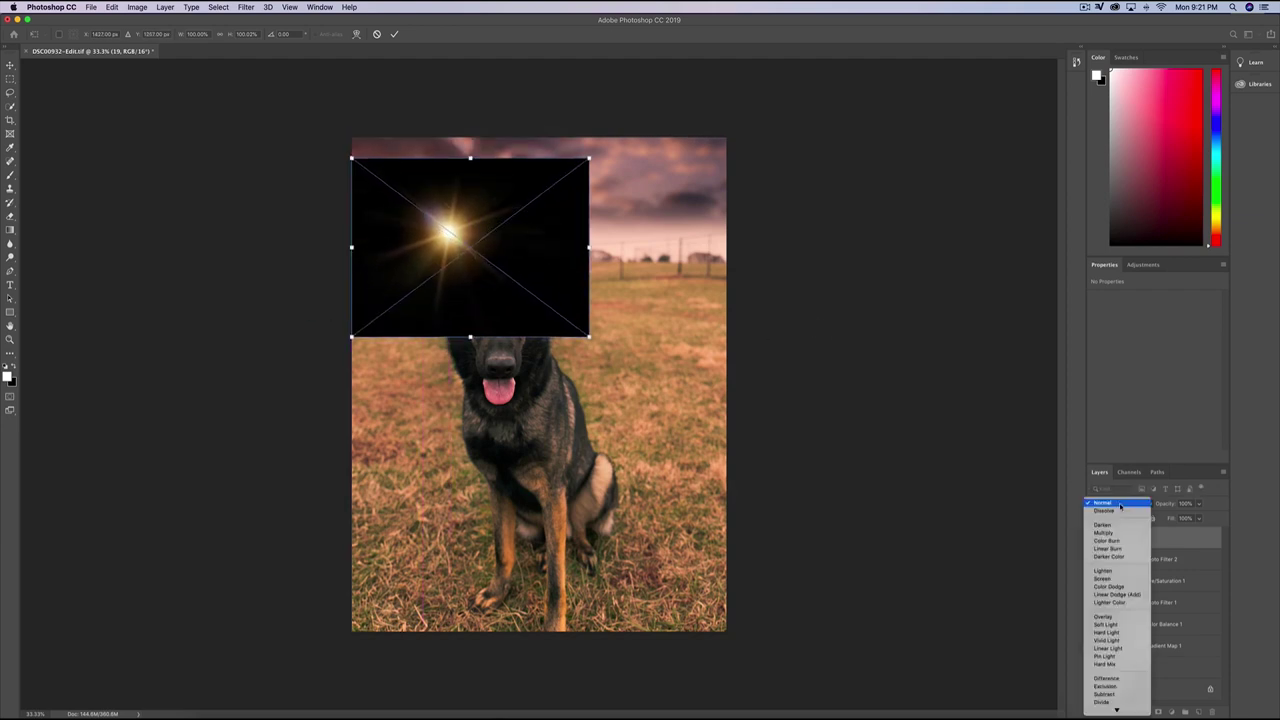
click(1108, 579)
drag(476, 226, 396, 186)
key(Return)
key(b)
click(1199, 503)
drag(1202, 517, 1186, 522)
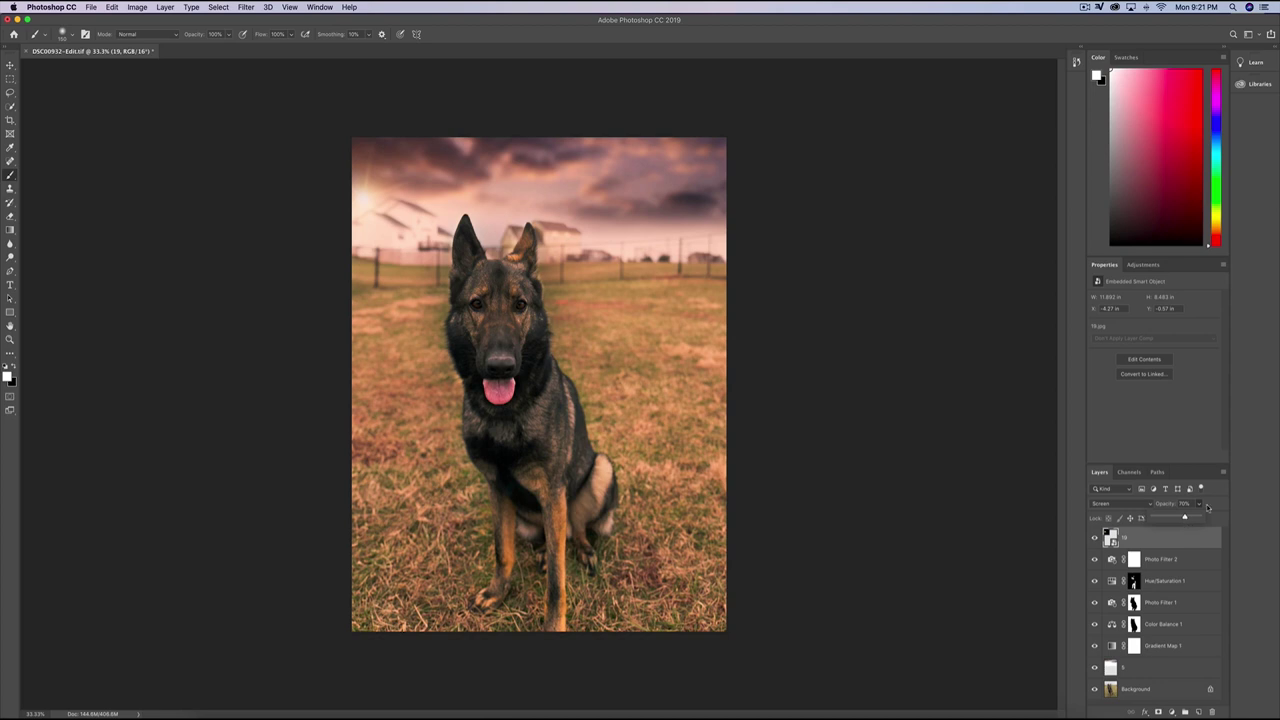
Apply a 30-pixel Gaussian Blur smart filter to the lens flare layer 19
click(242, 8)
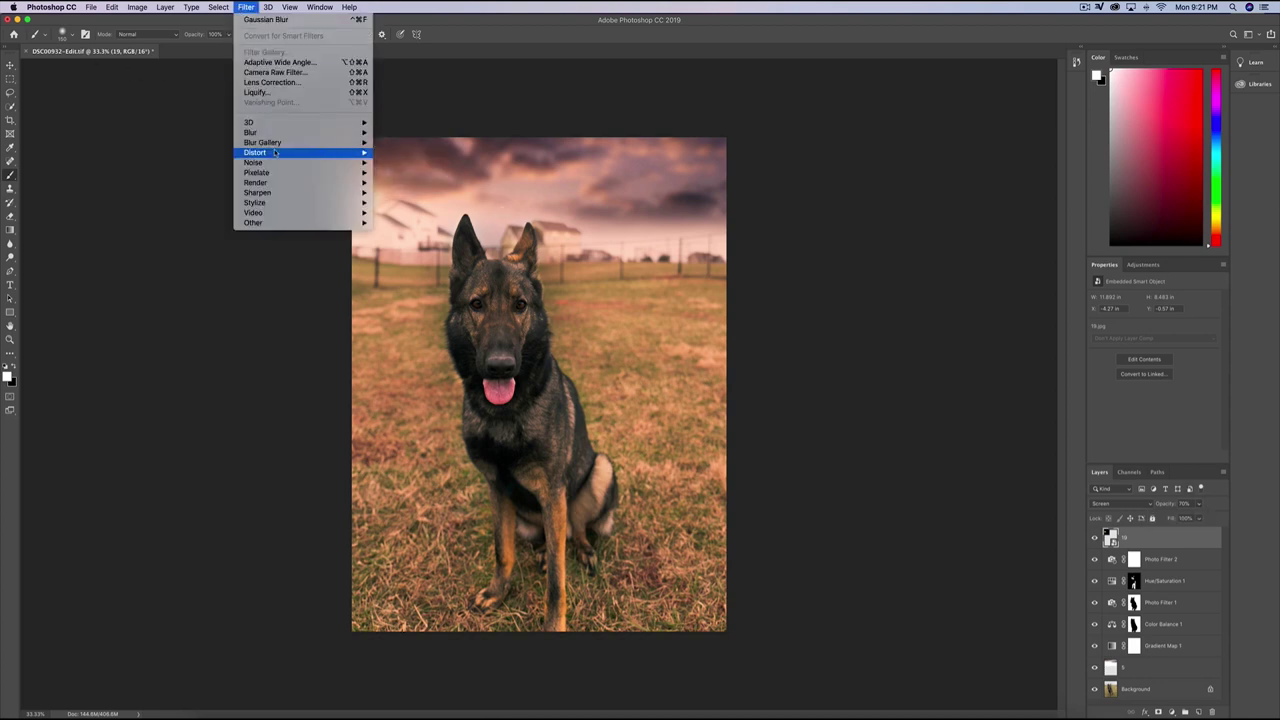
mouse_move(272, 145)
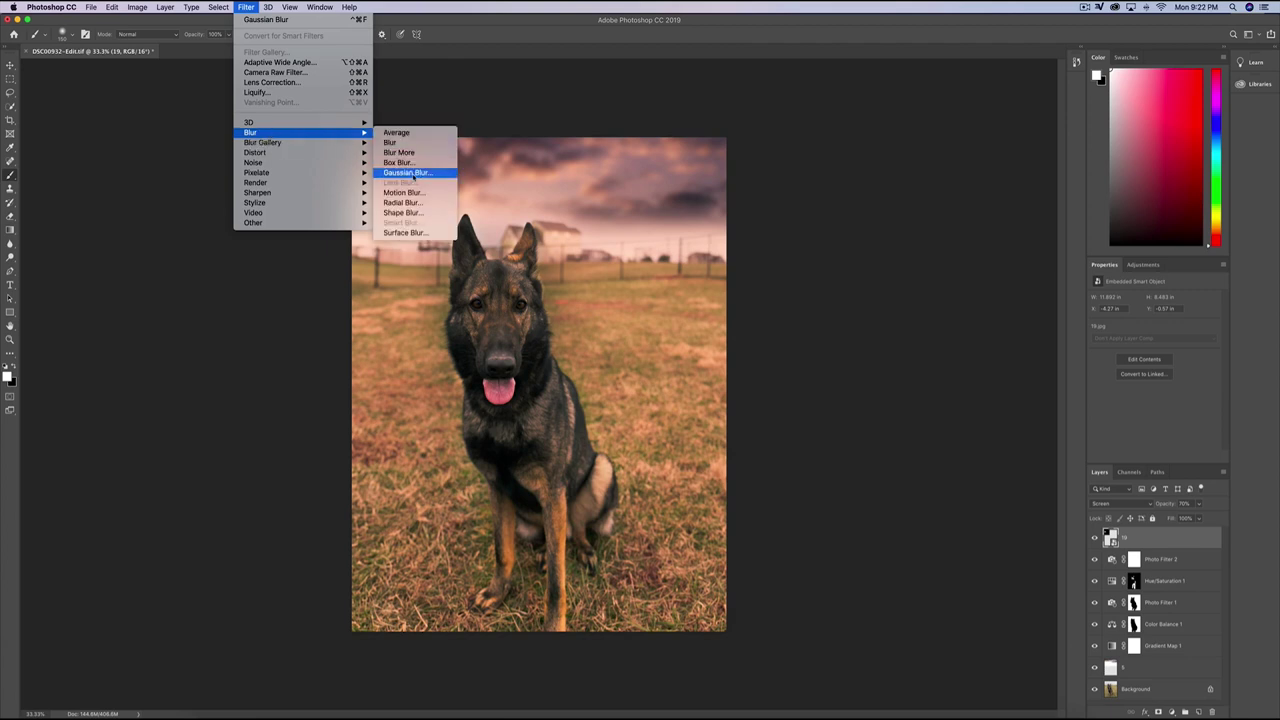
click(405, 172)
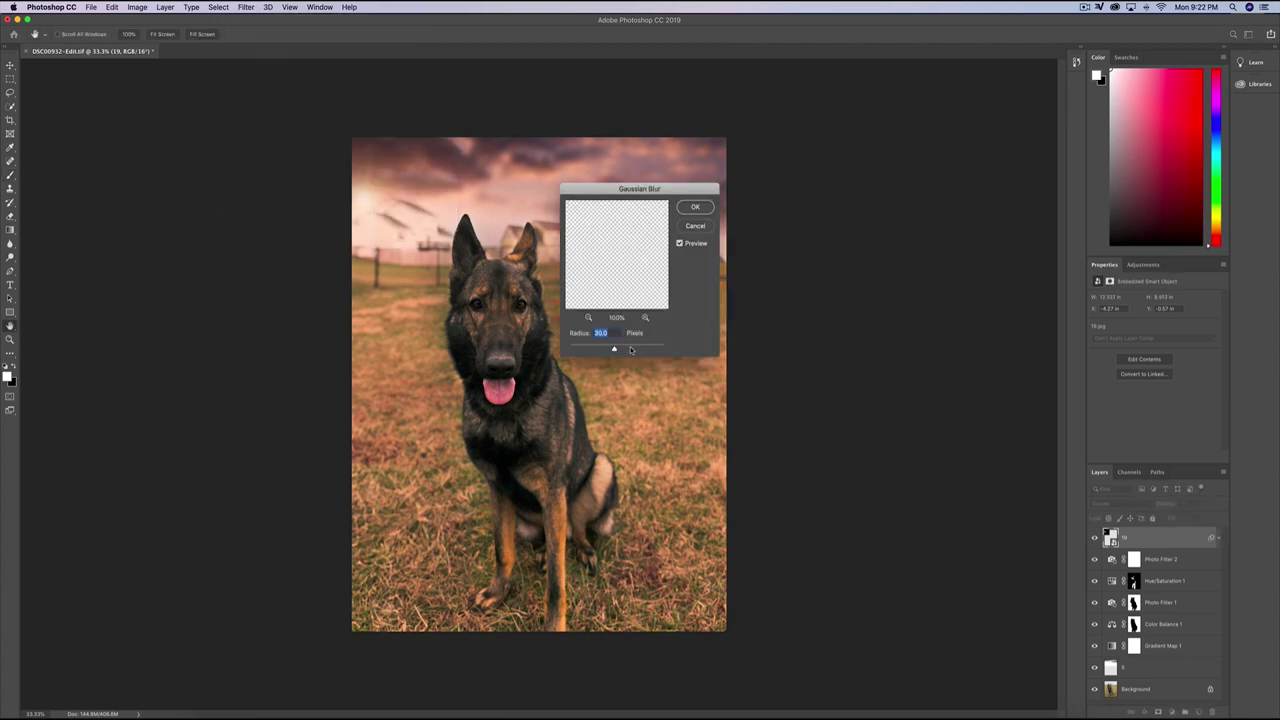
click(697, 209)
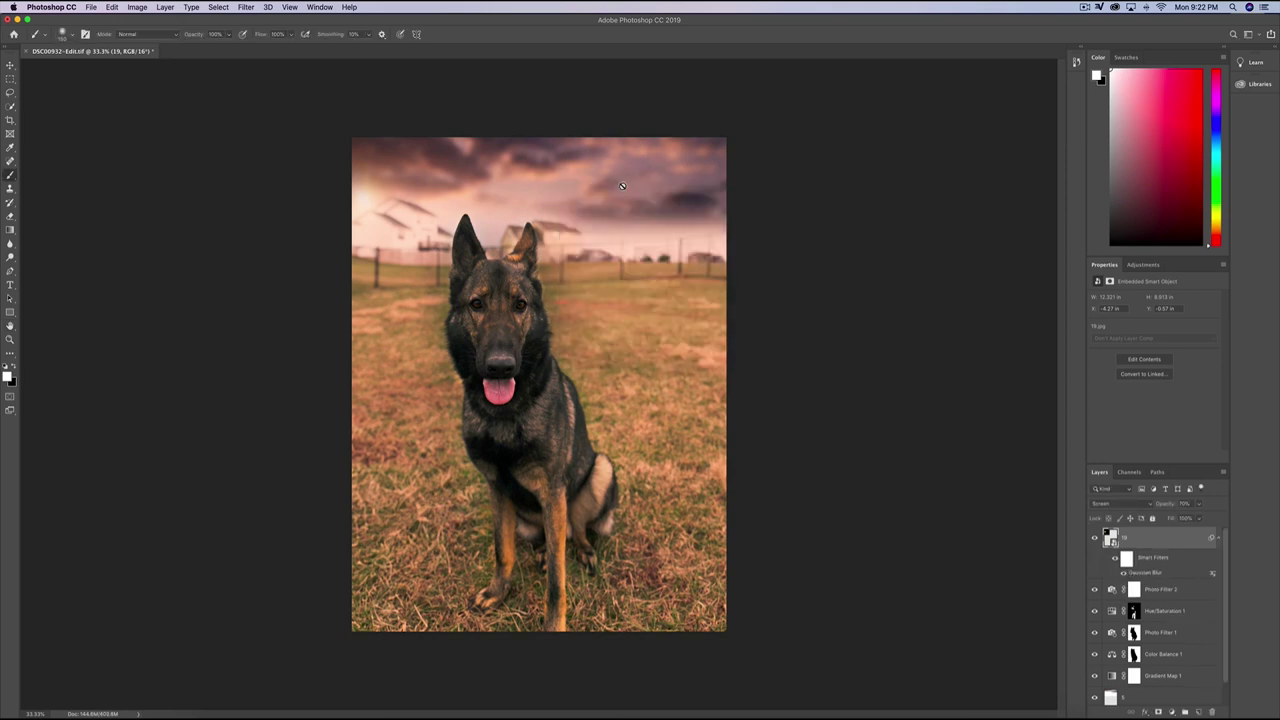
click(1172, 712)
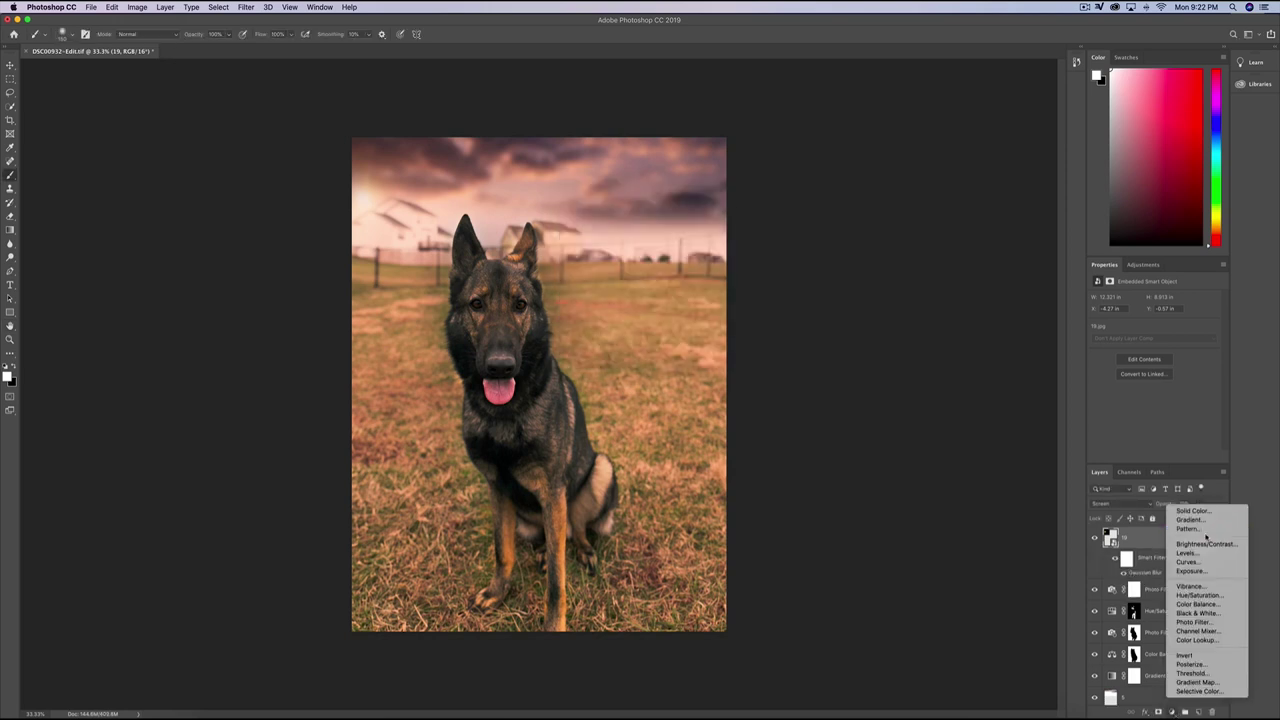
Add a Gradient Fill layer using a transparent preset gradient
click(1203, 525)
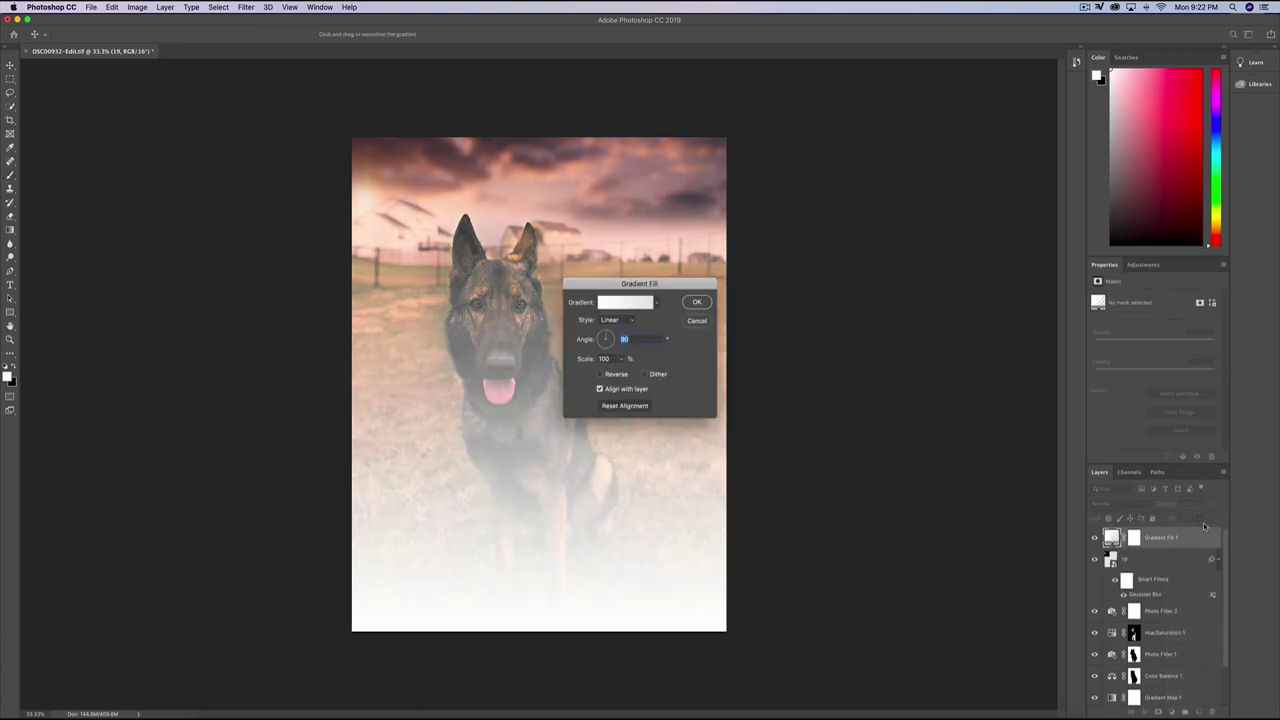
click(656, 303)
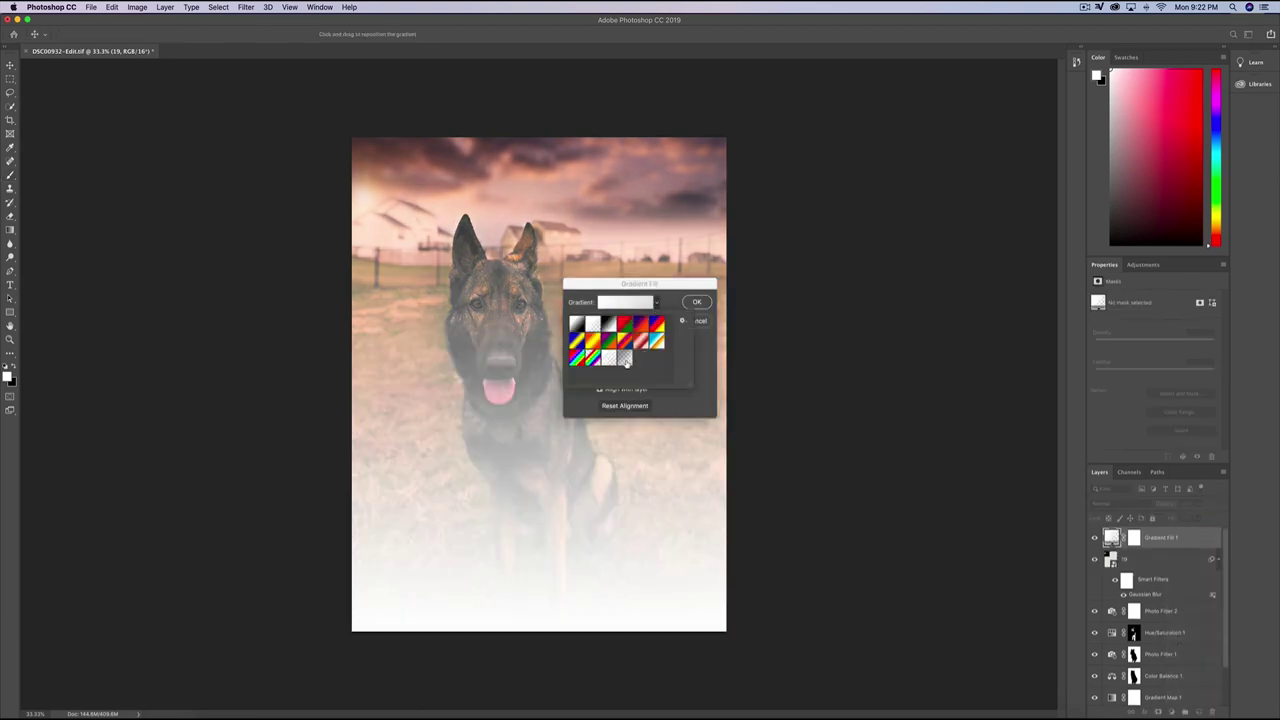
click(626, 360)
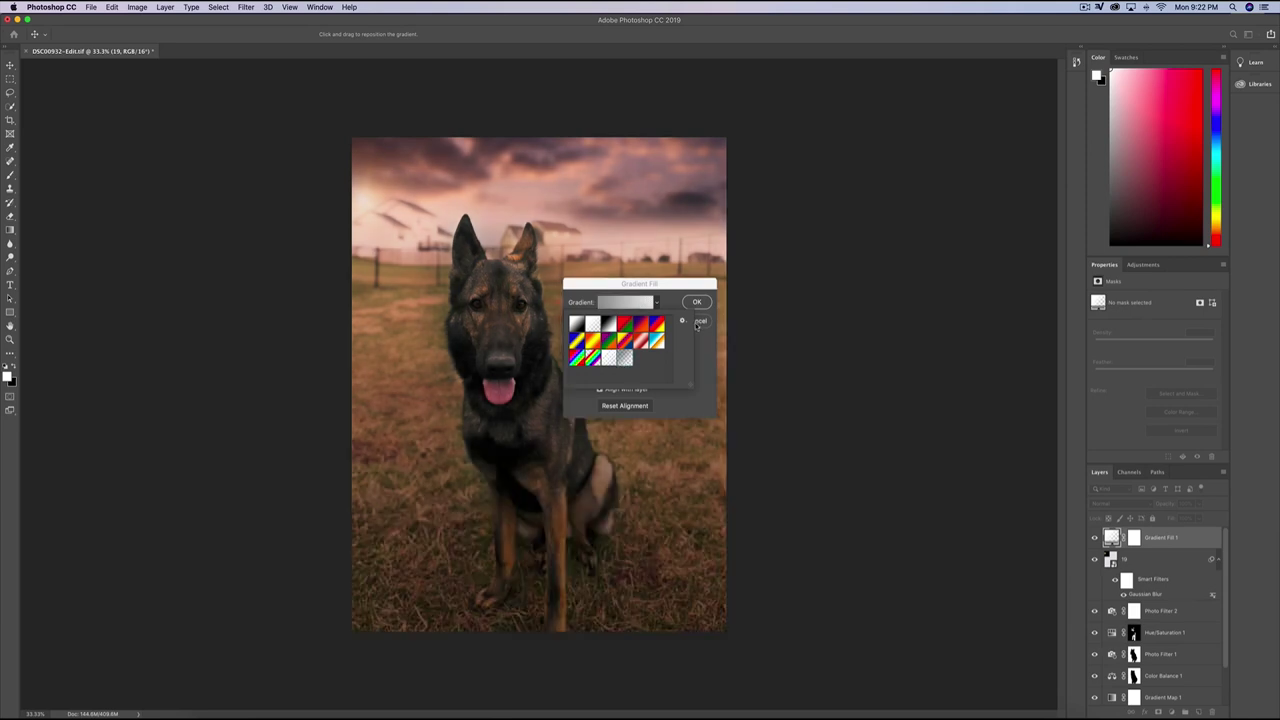
click(698, 302)
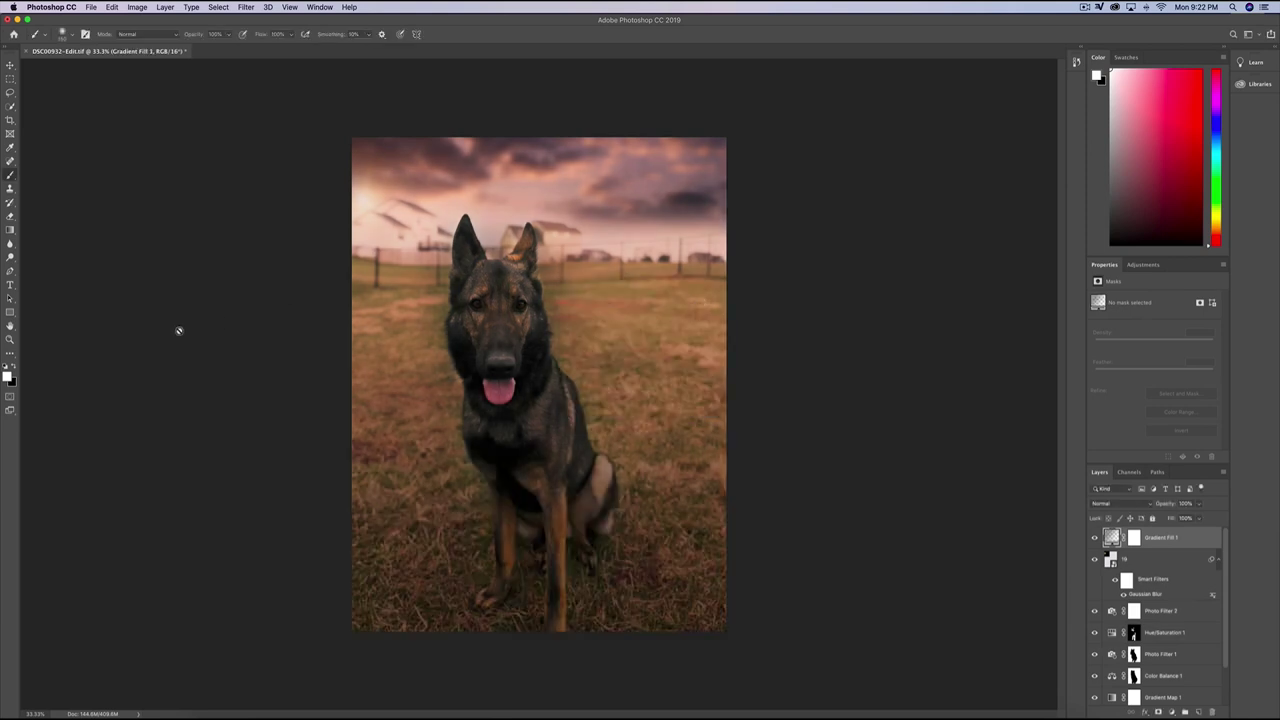
click(10, 231)
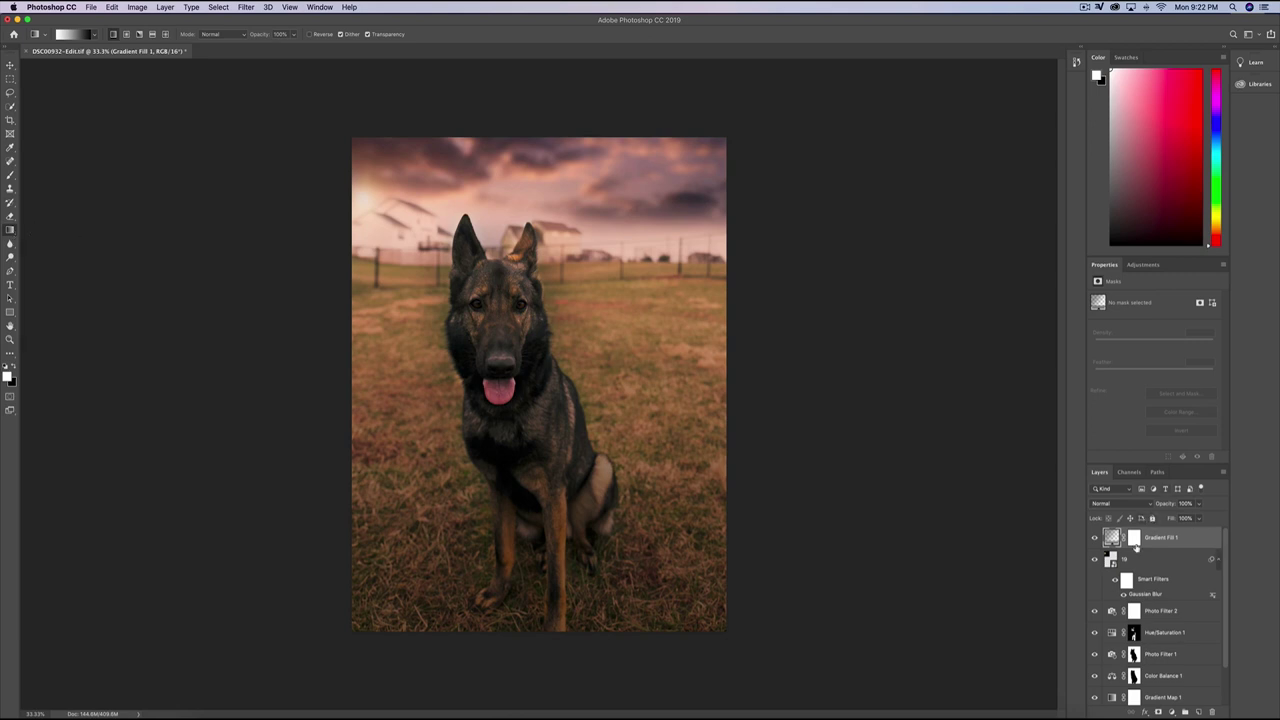
Set Gradient Fill 1 to Soft Light at 50% opacity, fading its mask downward from the dog's chest
click(1133, 540)
click(1142, 506)
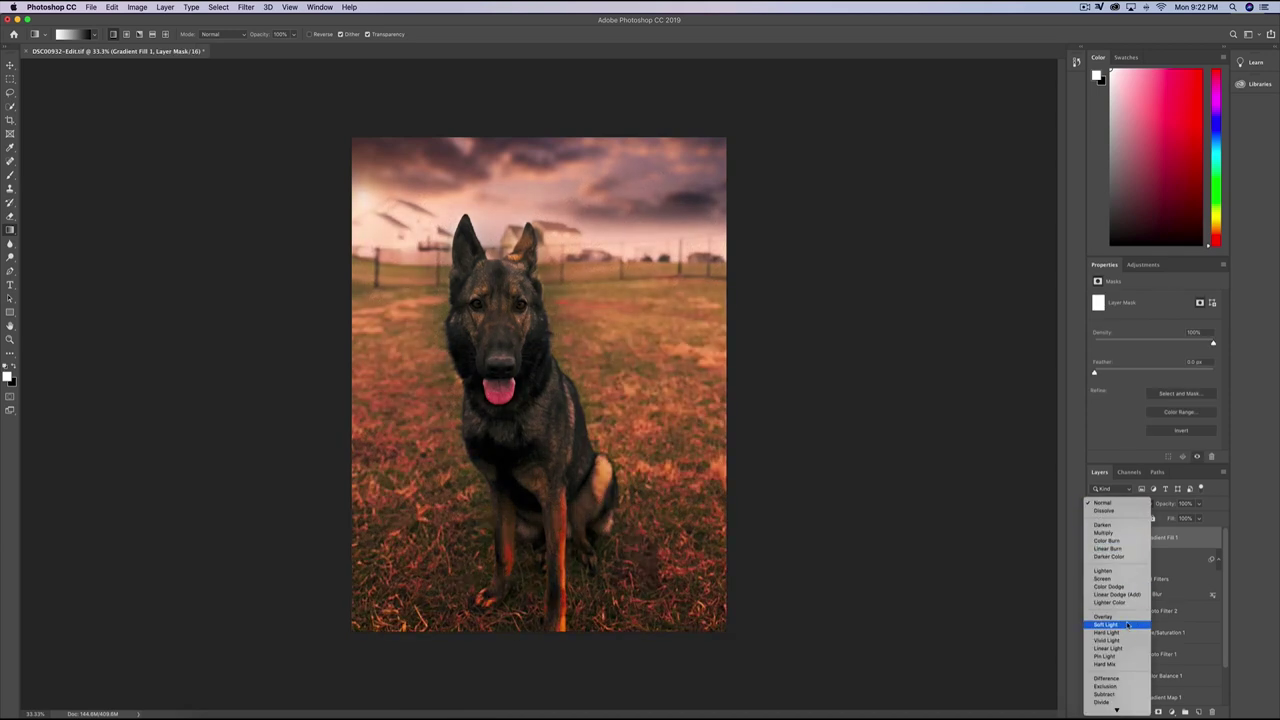
click(1127, 624)
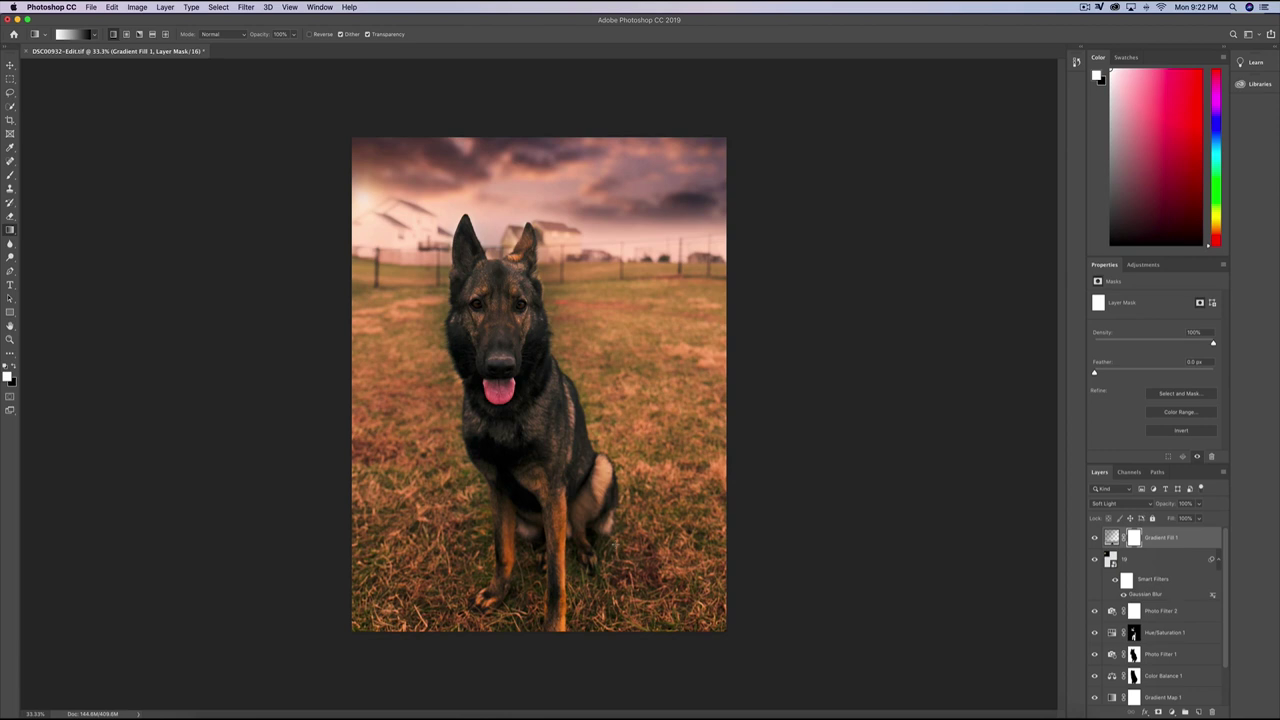
click(1186, 503)
text(50)
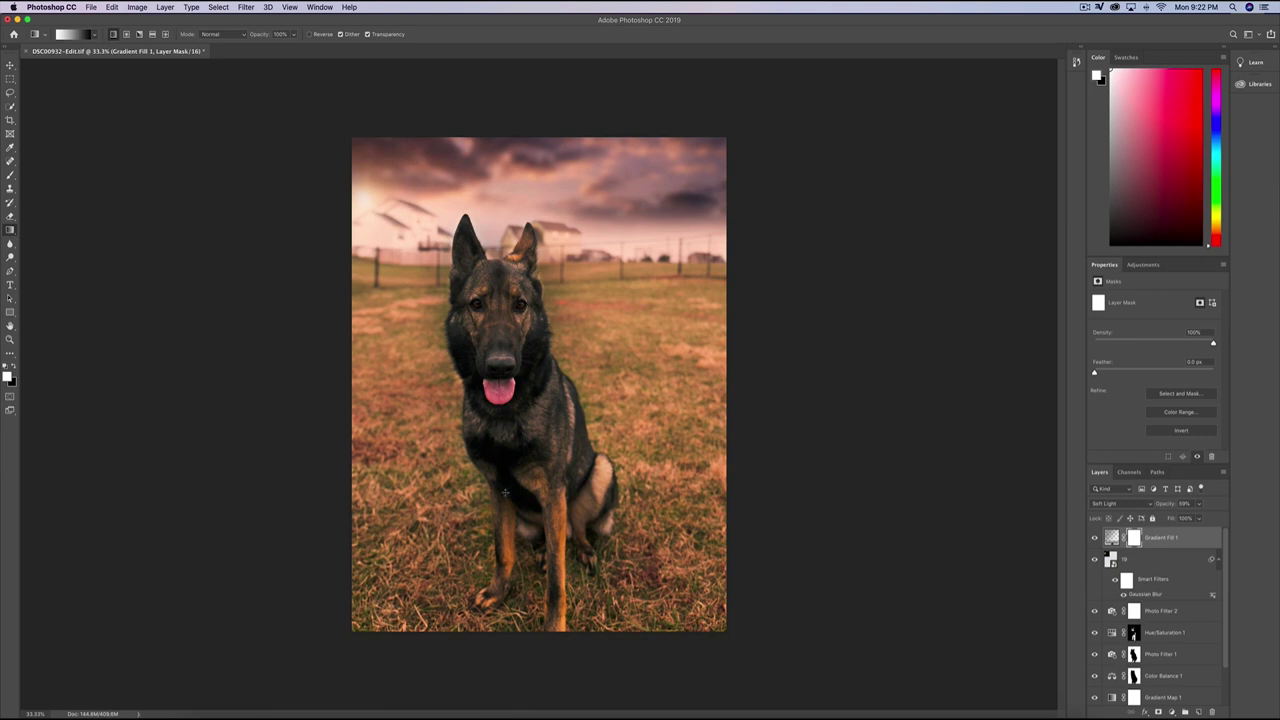
drag(525, 471, 524, 602)
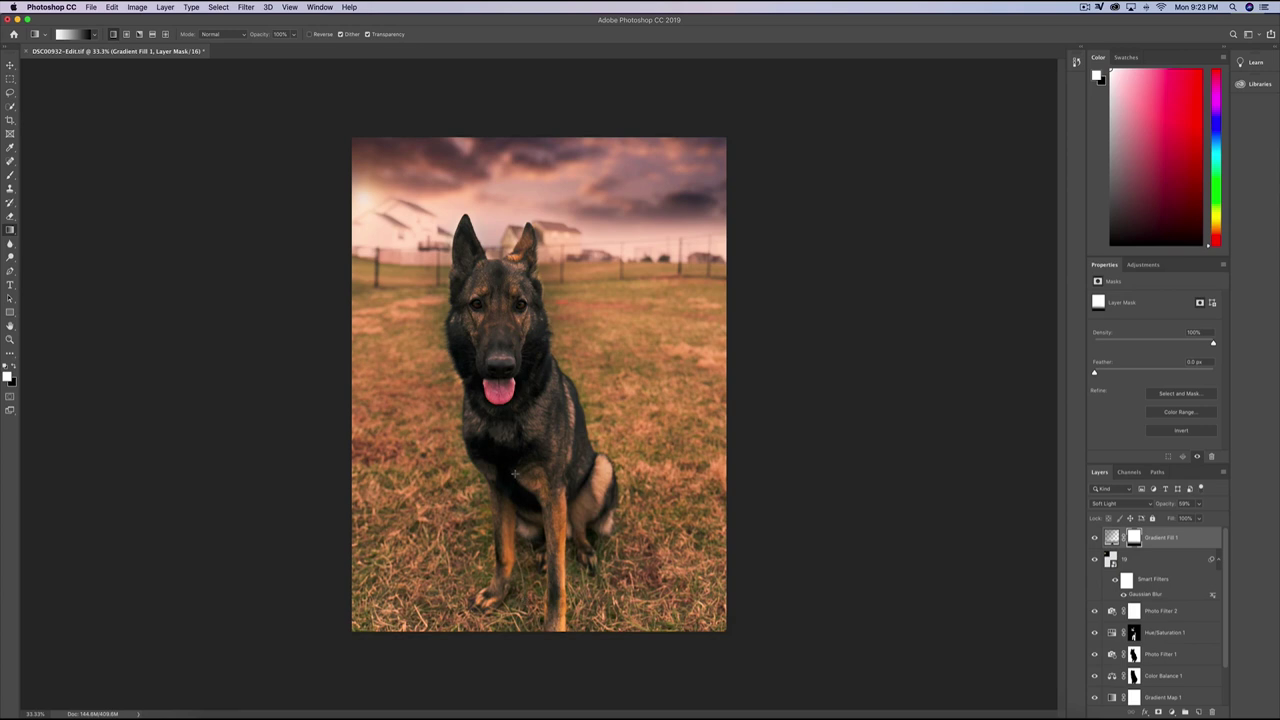
drag(523, 464, 524, 566)
click(1172, 711)
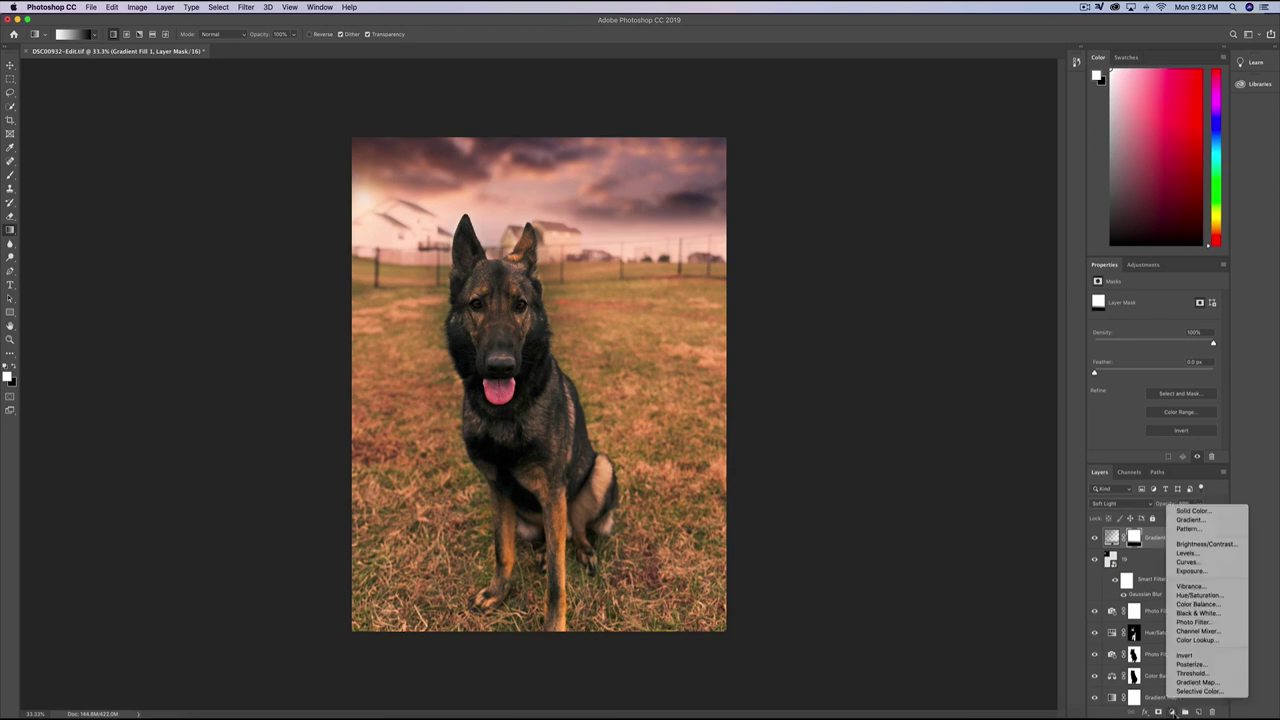
Add a Levels adjustment layer with the output shadow level raised to 15
click(1187, 553)
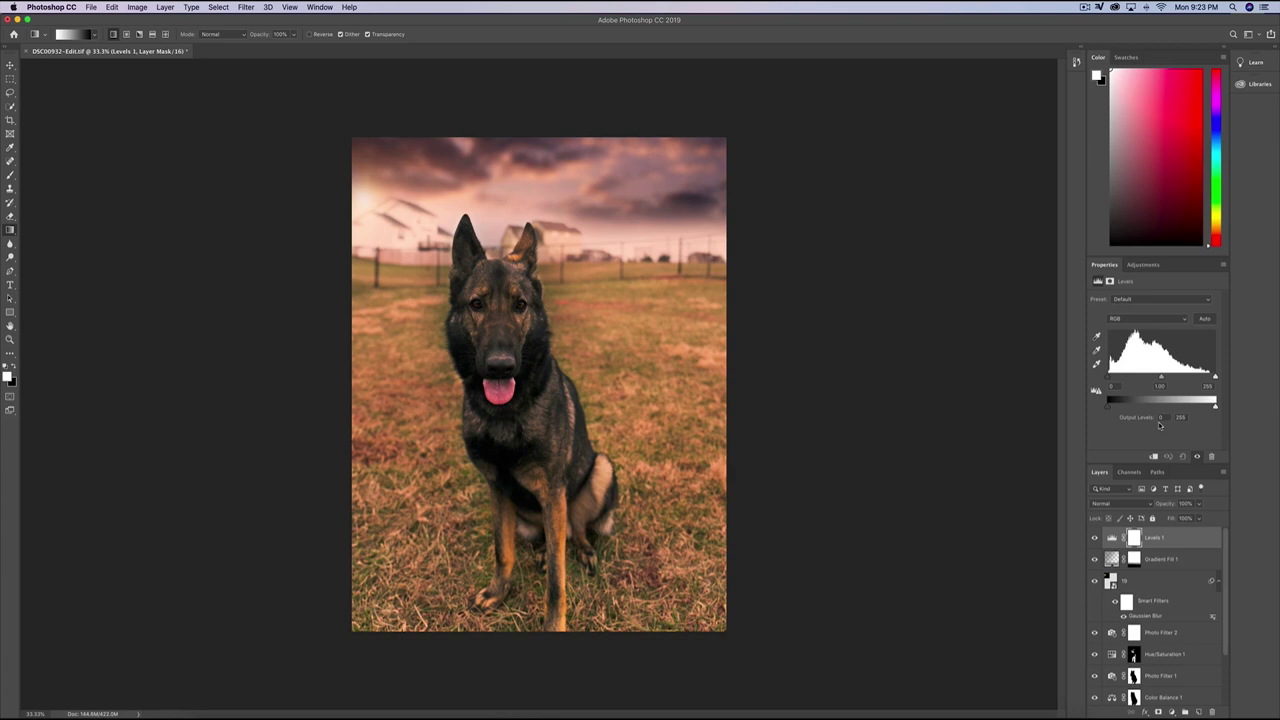
click(1118, 388)
text(5)
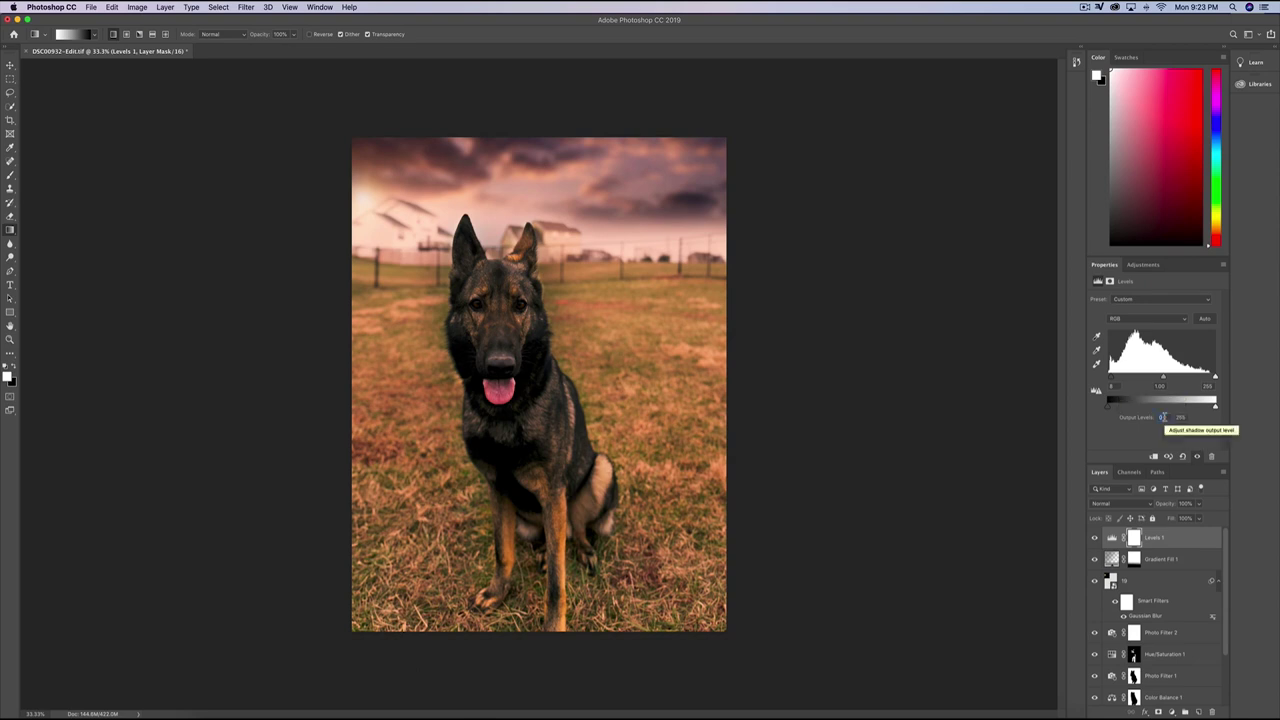
text(15)
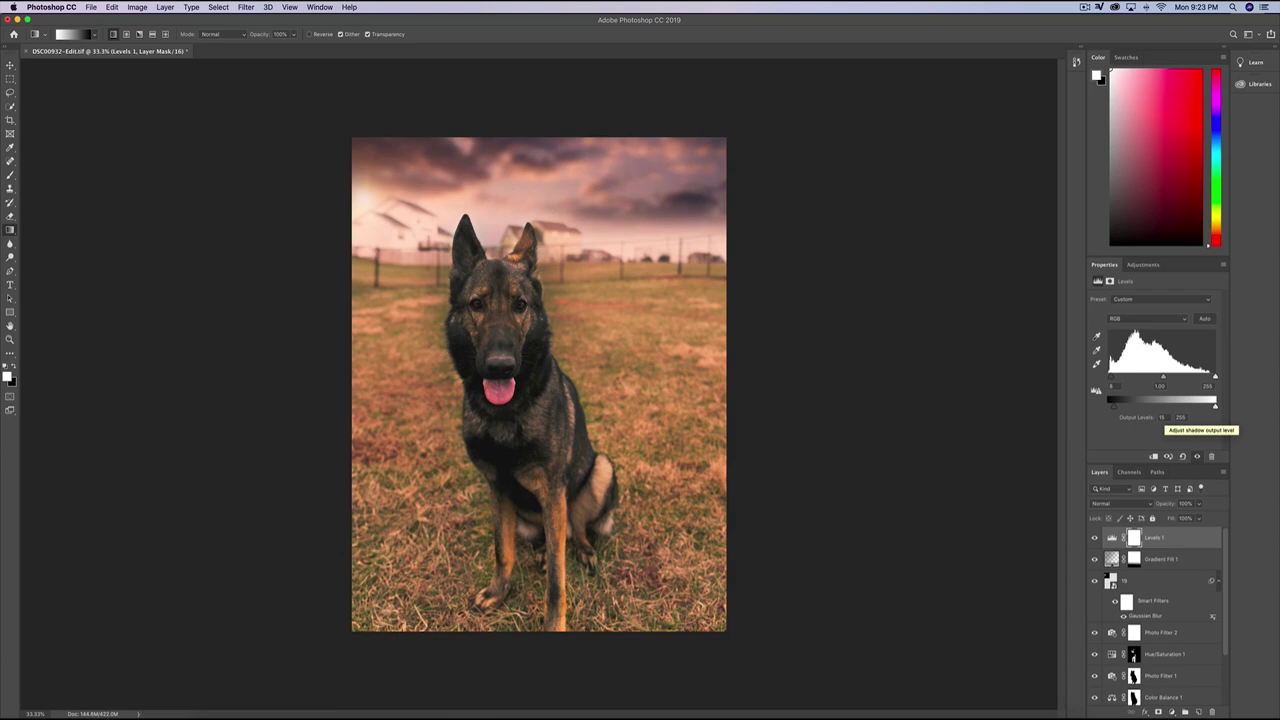
key(Return)
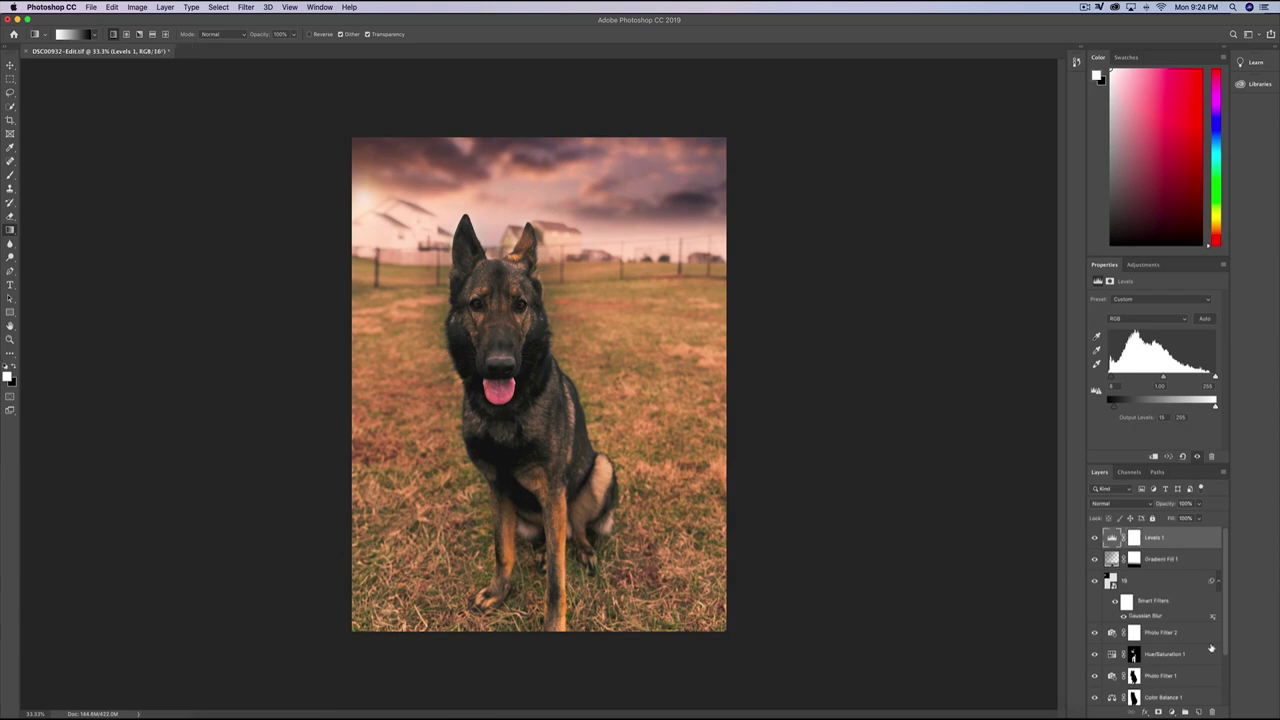
Add a Color Lookup layer using the Kodak 5218 Kodak 2395 LUT at about 40% opacity
click(1172, 711)
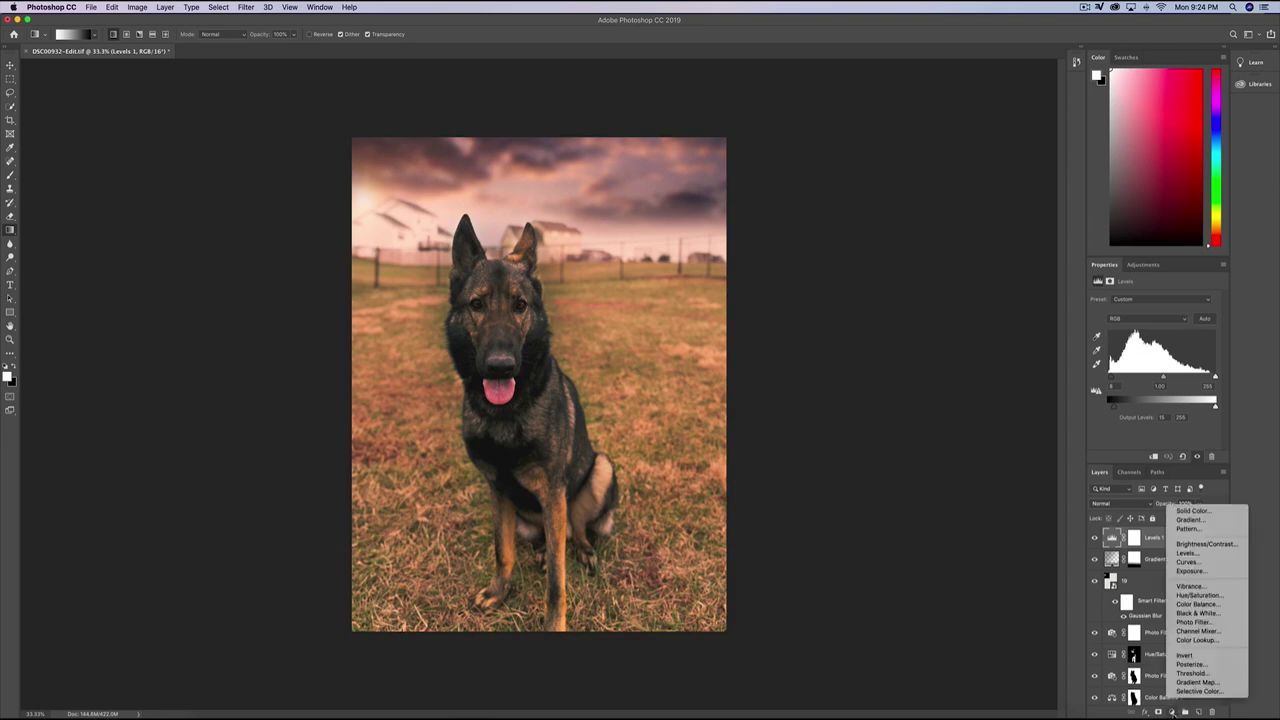
click(1192, 641)
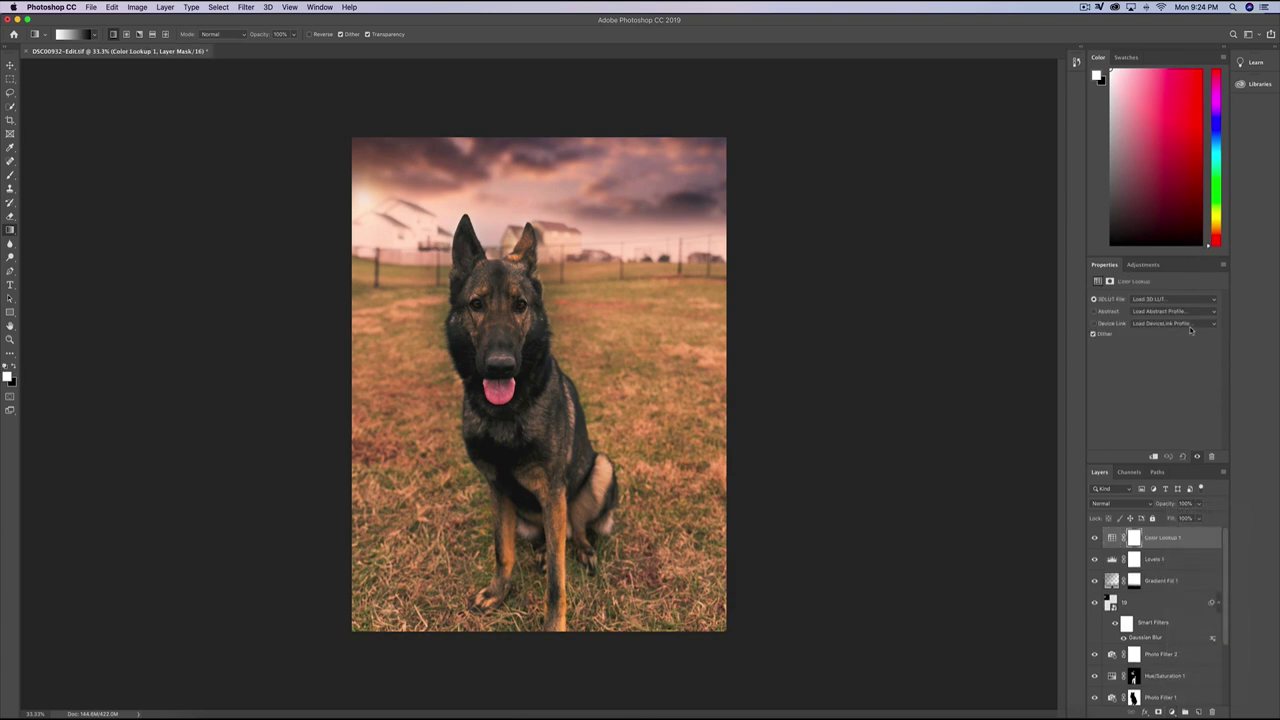
click(1211, 300)
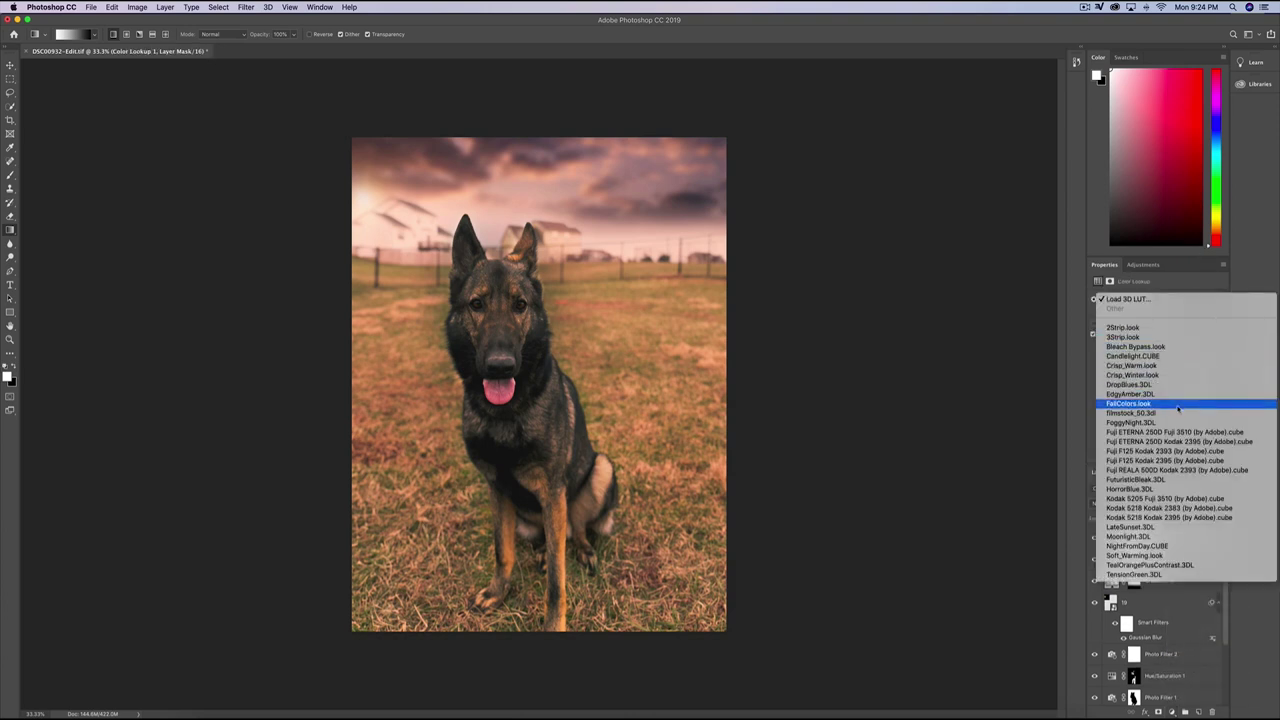
click(1188, 518)
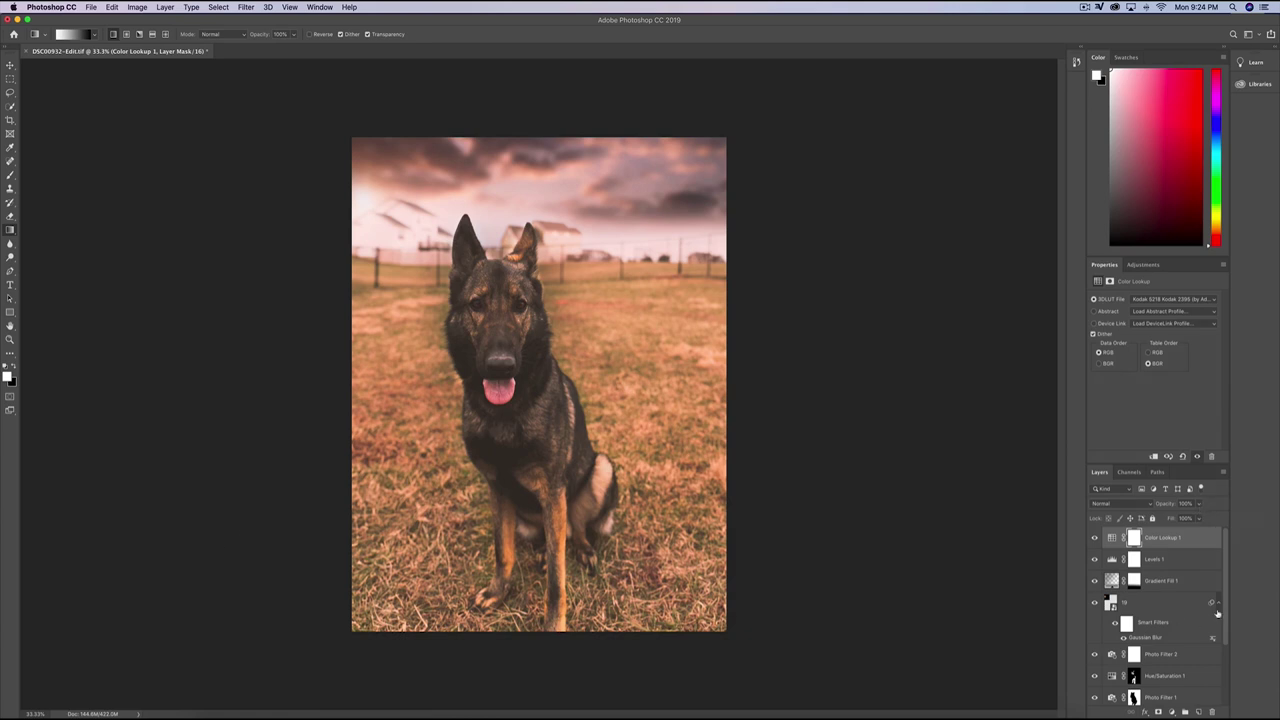
click(1199, 503)
drag(1196, 517, 1173, 522)
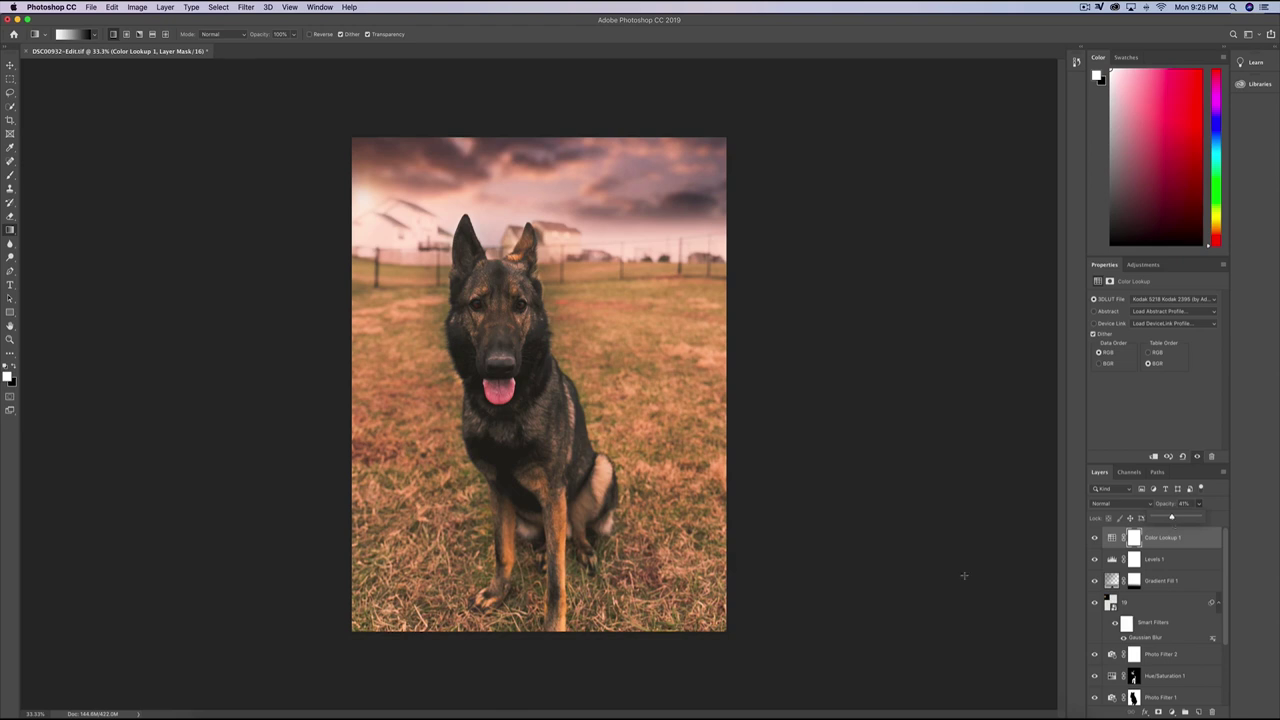